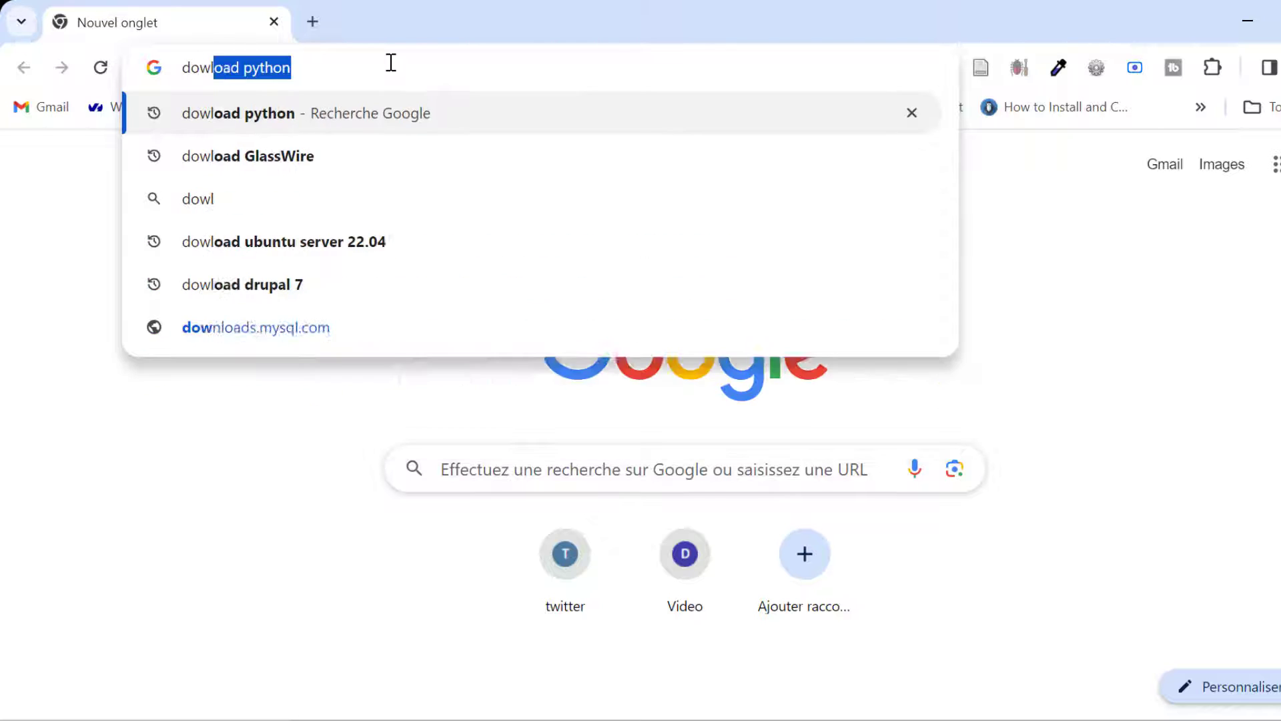
# Search Google for "dowload xampp" and open the Download XAMPP page on apachefriends.org.
pyautogui.write('pp')
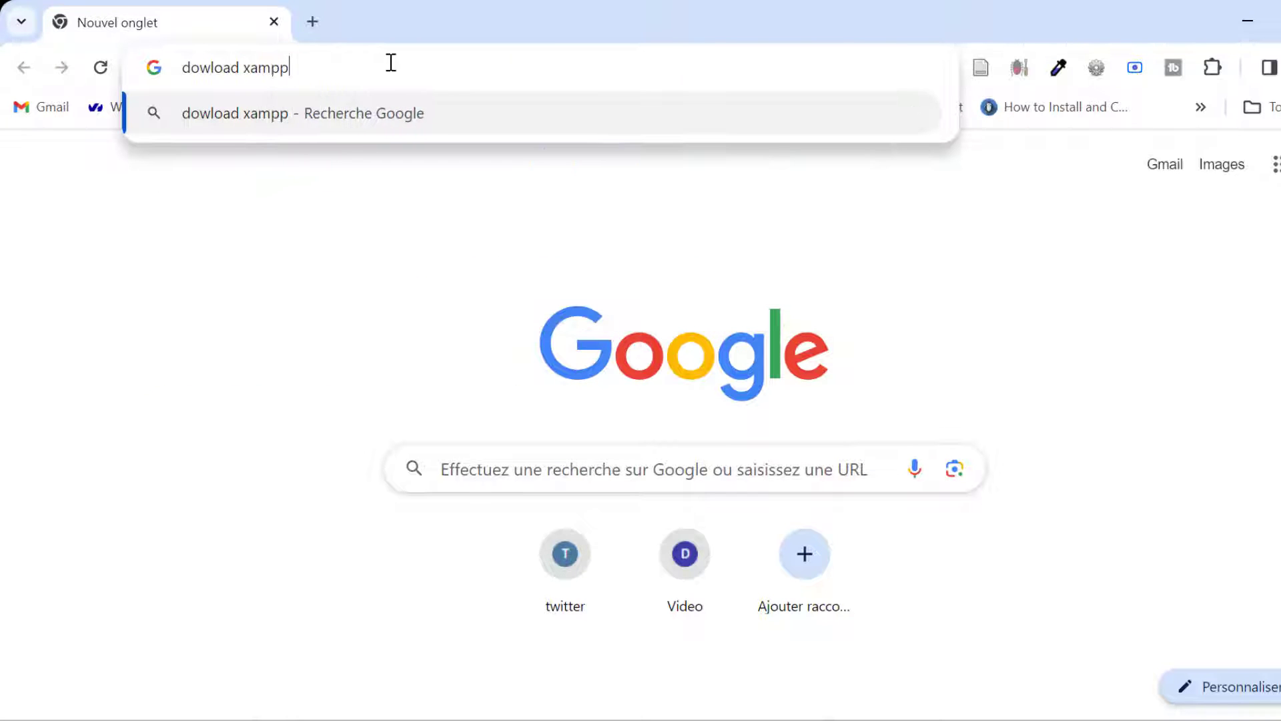
pyautogui.press('Return')
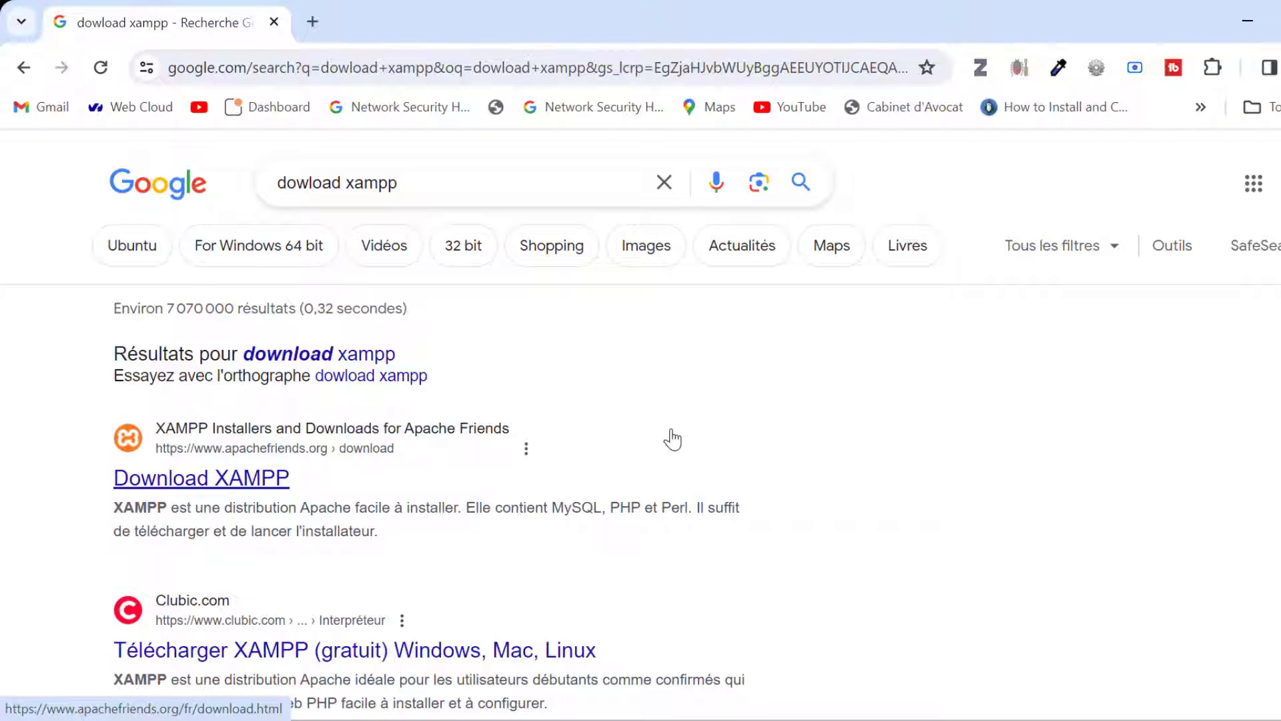
pyautogui.click(219, 482)
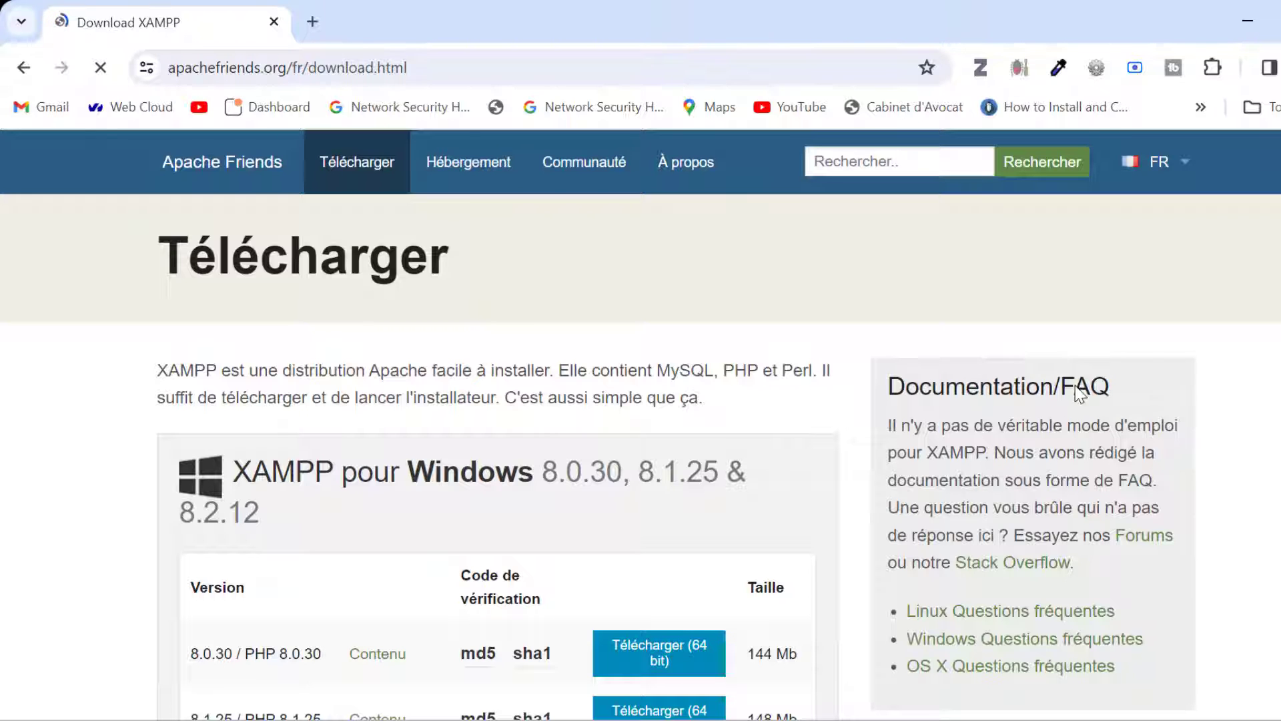
# Examine the XAMPP versions offered for Windows, Linux and OS X on the download page.
pyautogui.scroll(-2, 1077, 390)
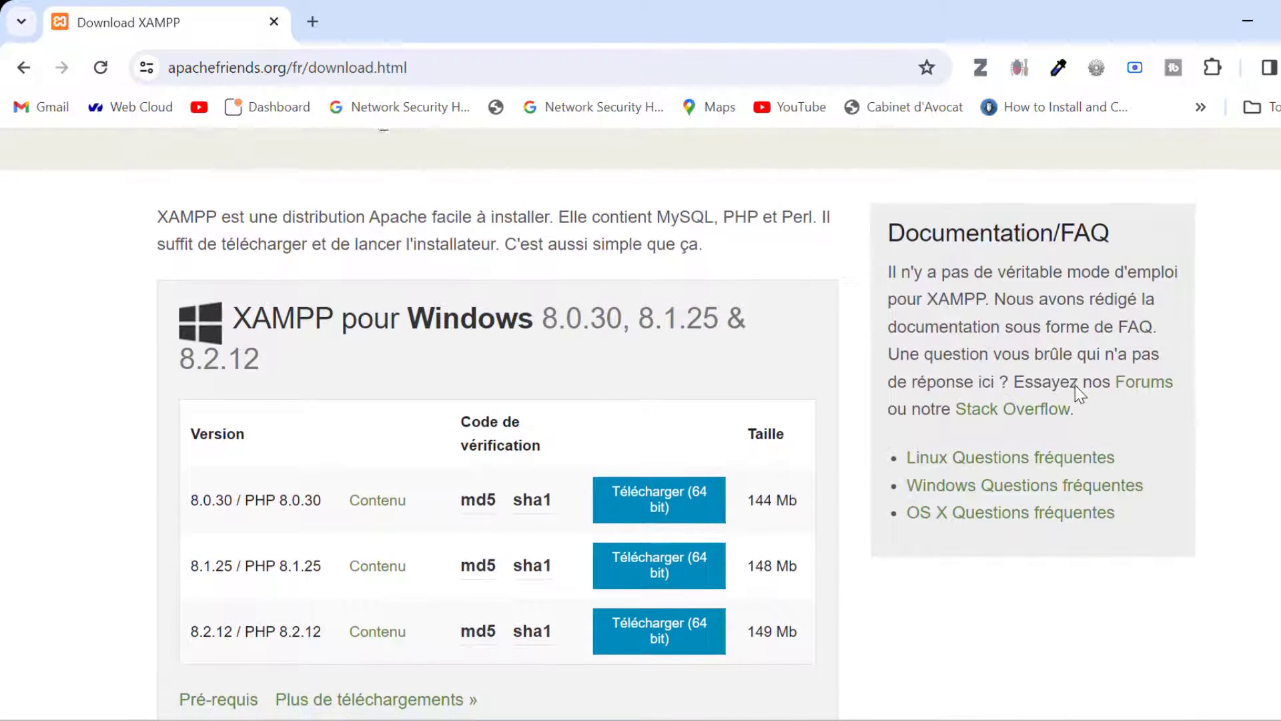
pyautogui.scroll(-1, 1076, 385)
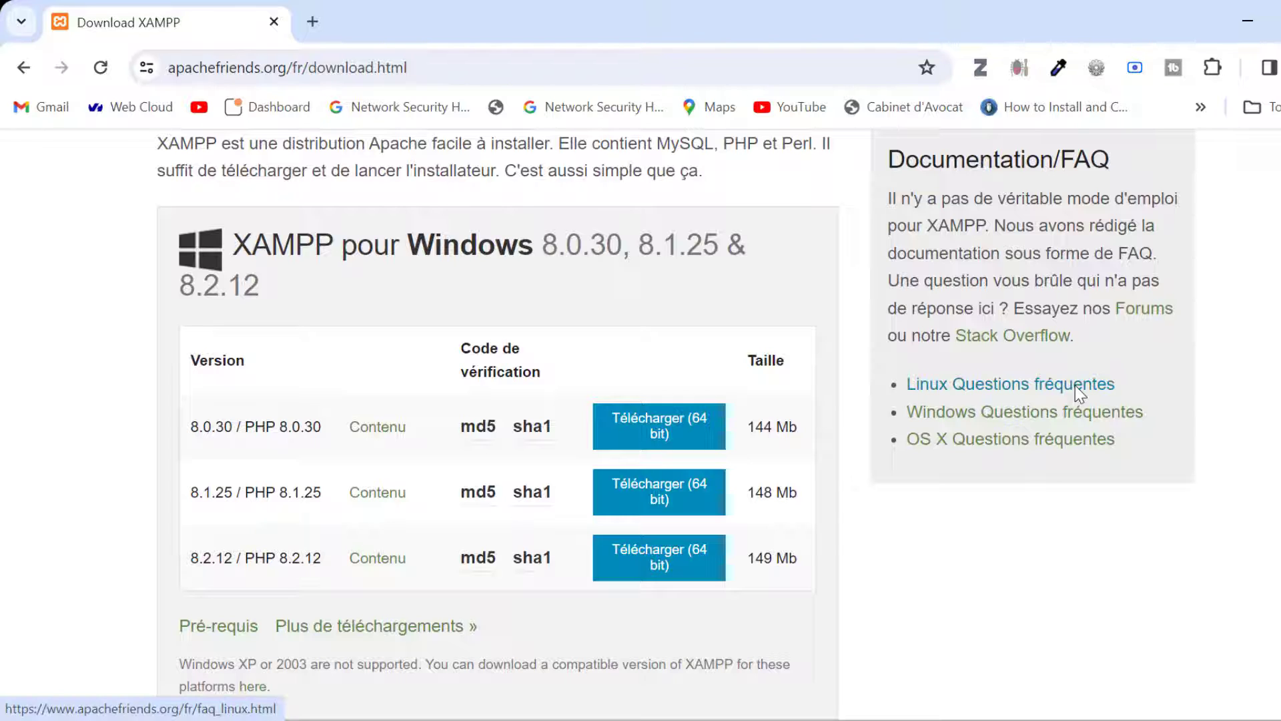
pyautogui.scroll(-2, 535, 287)
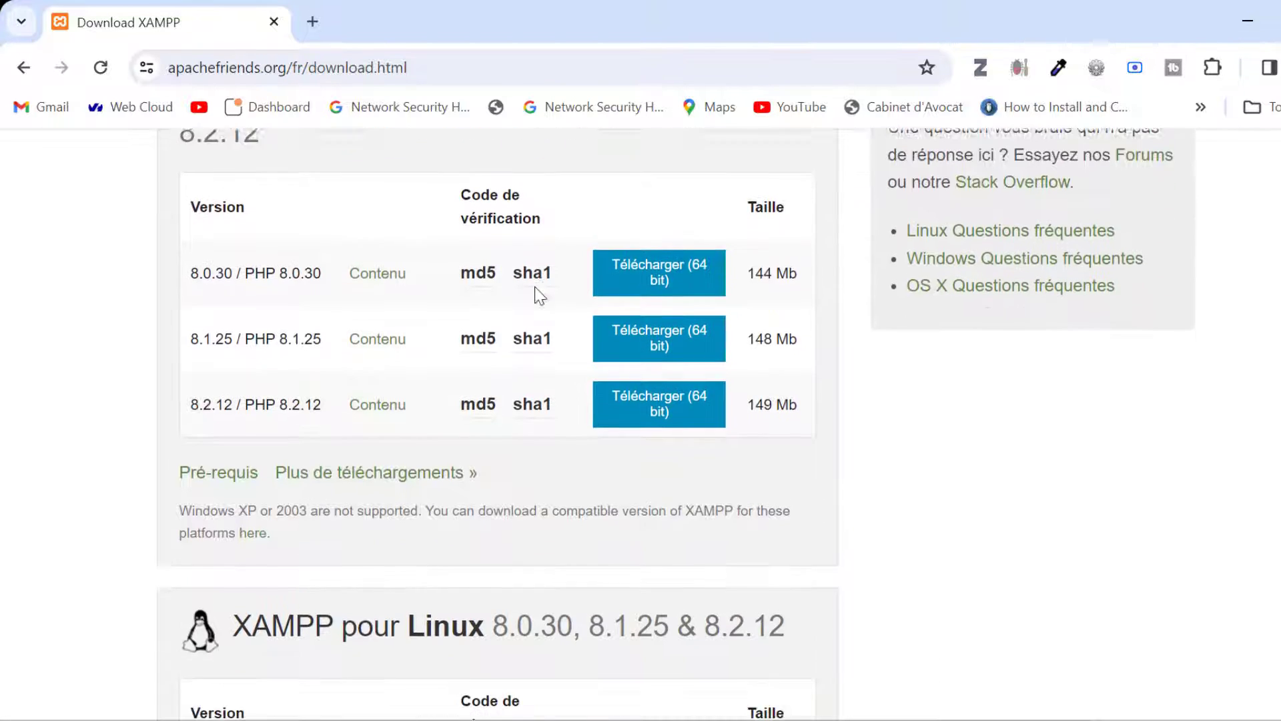
pyautogui.scroll(-5, 535, 286)
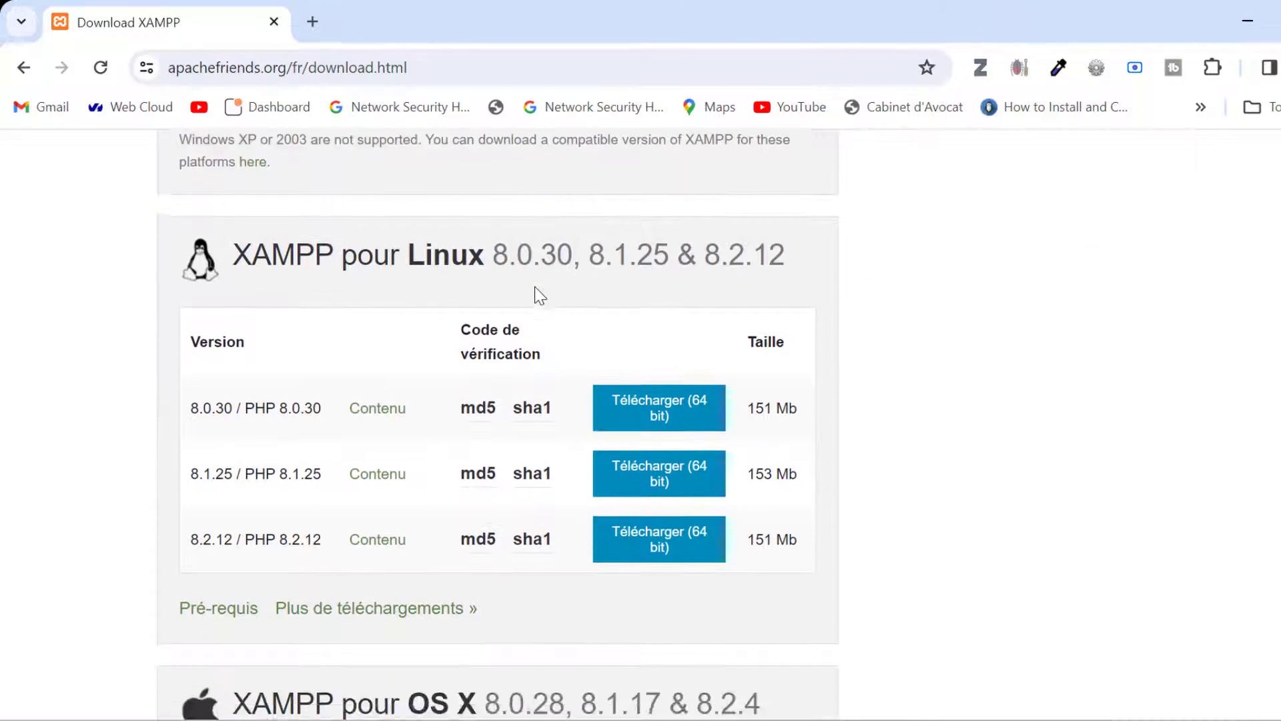
pyautogui.scroll(-4, 534, 286)
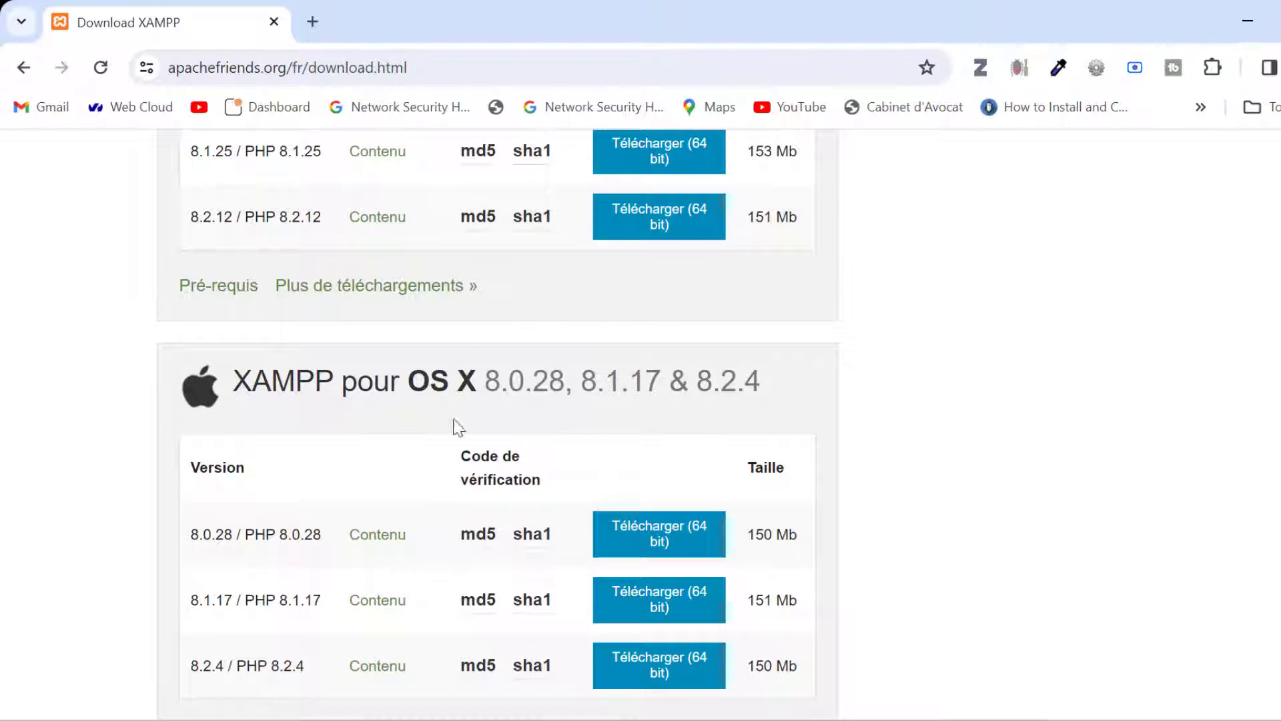
pyautogui.scroll(-2, 517, 338)
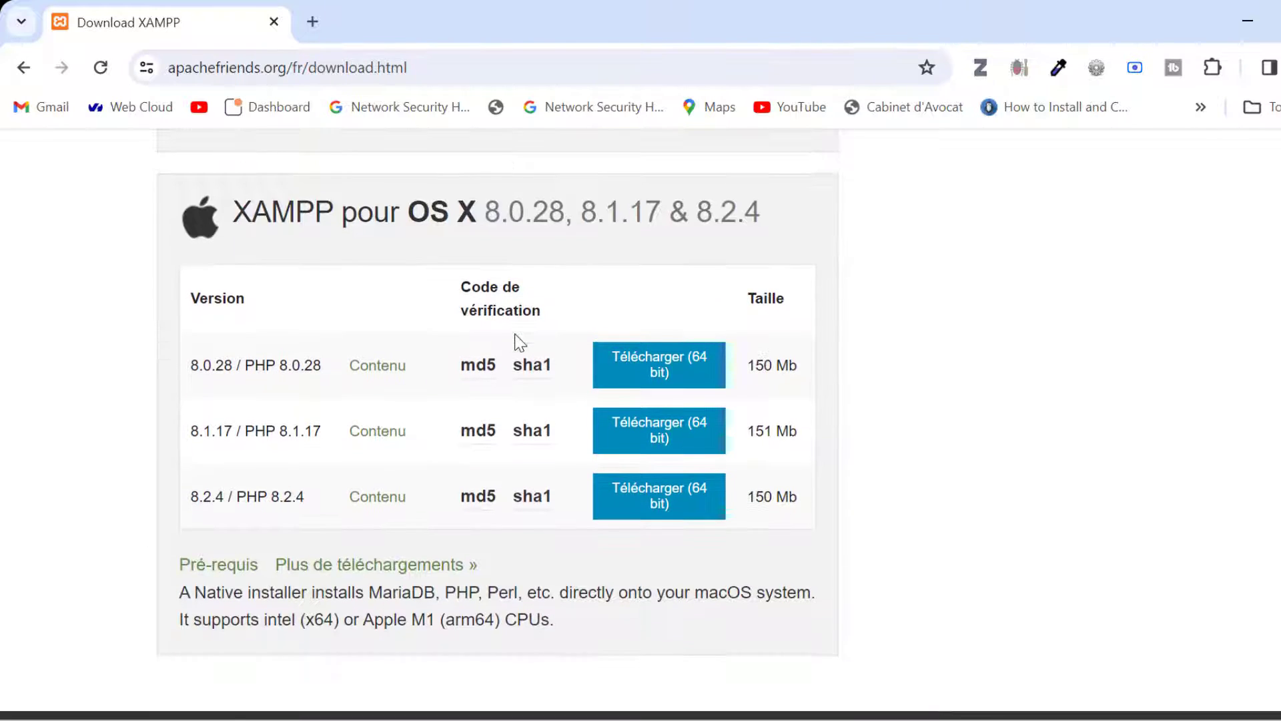
pyautogui.scroll(-2, 521, 344)
pyautogui.scroll(4, 521, 344)
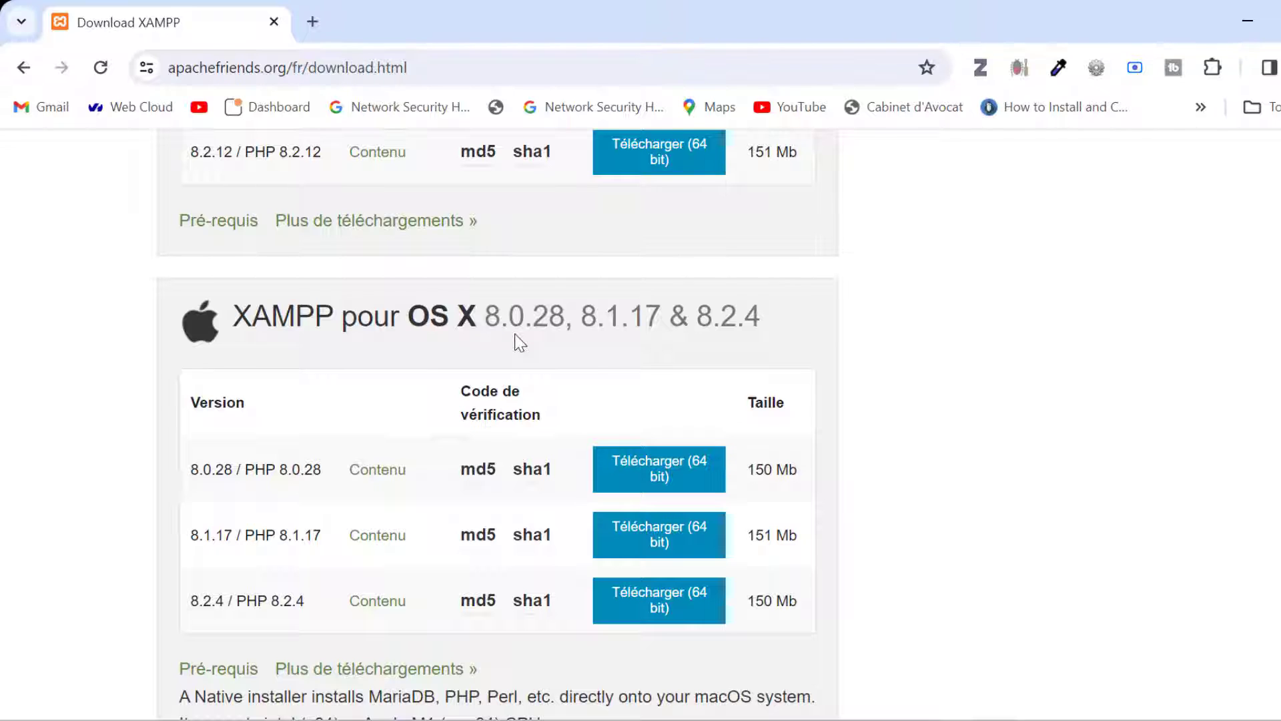
pyautogui.scroll(-1, 334, 414)
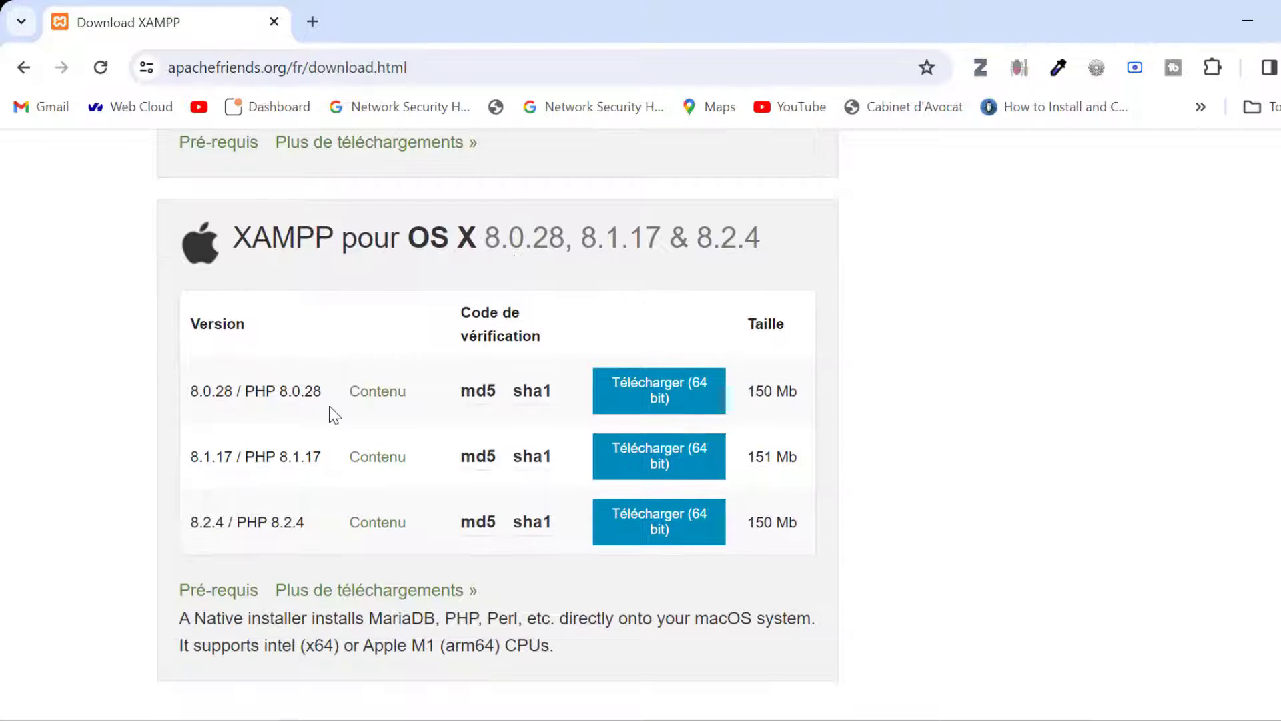
pyautogui.scroll(8, 334, 415)
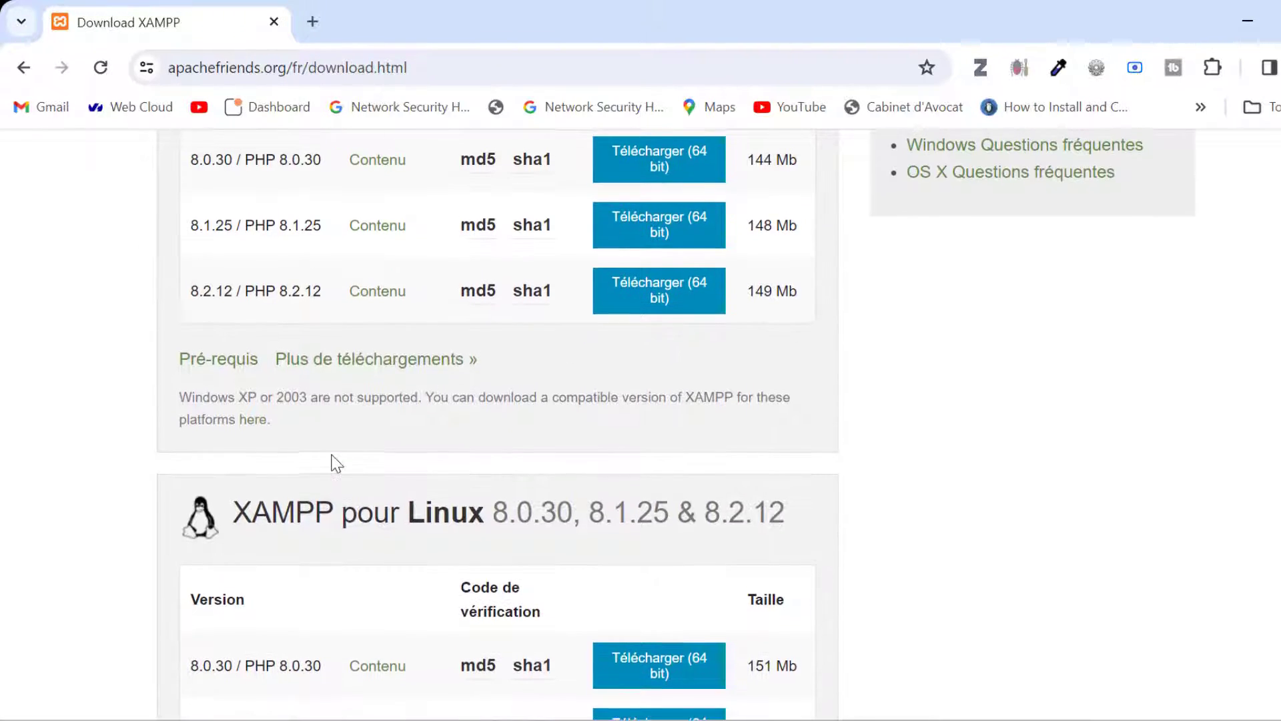
pyautogui.scroll(4, 337, 462)
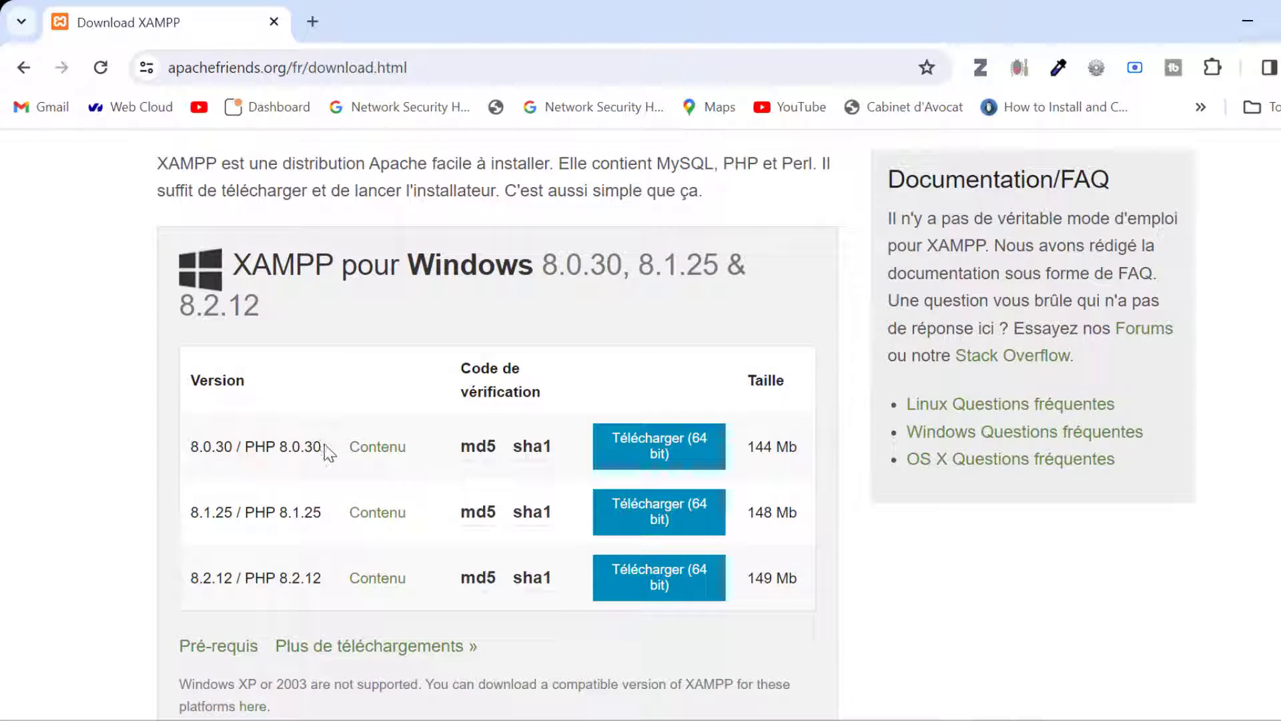
# Download the 64-bit Windows installer for XAMPP 8.0.30 / PHP 8.0.30 and save it in the Téléchargements folder.
pyautogui.moveTo(325, 447); pyautogui.dragTo(185, 461)
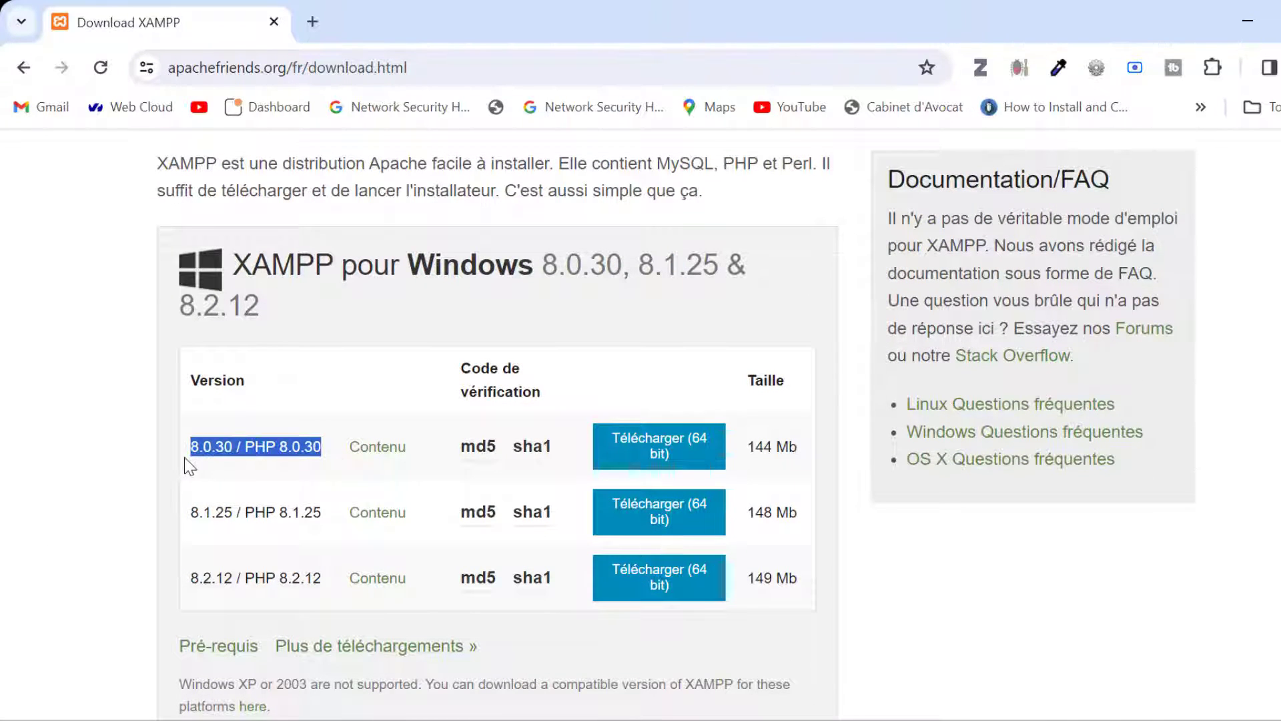
pyautogui.click(338, 424)
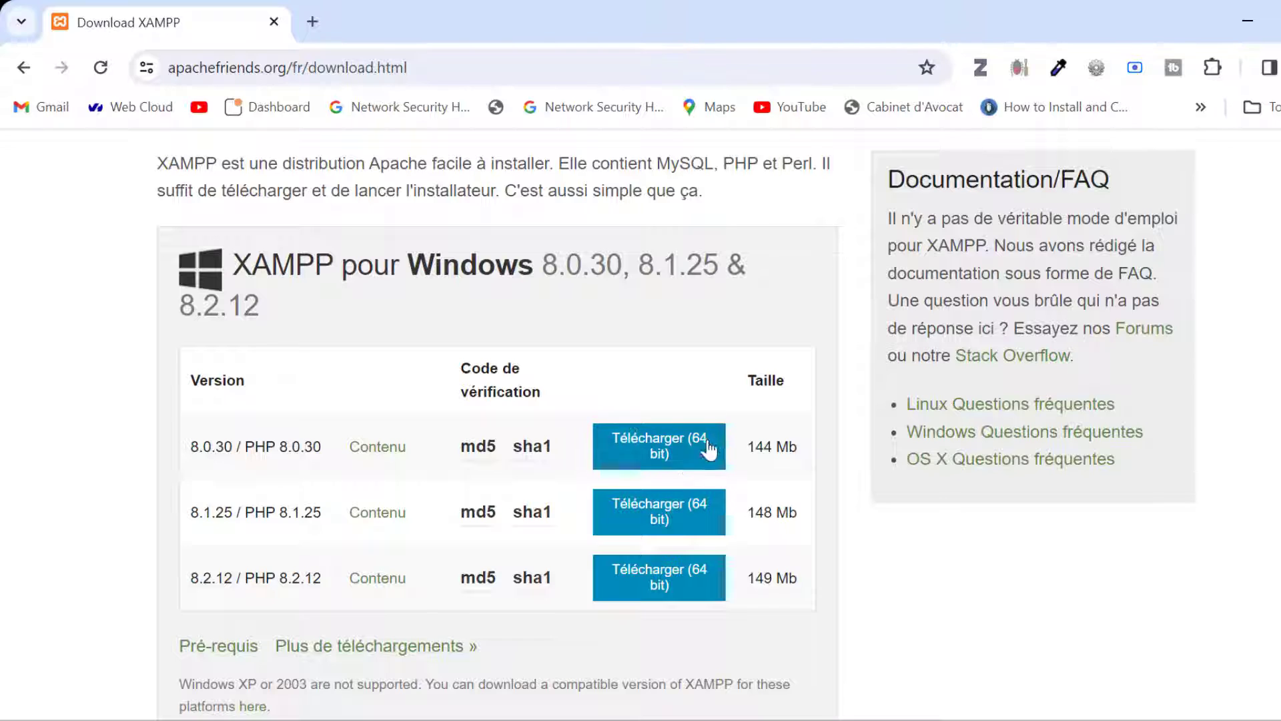
pyautogui.click(627, 446)
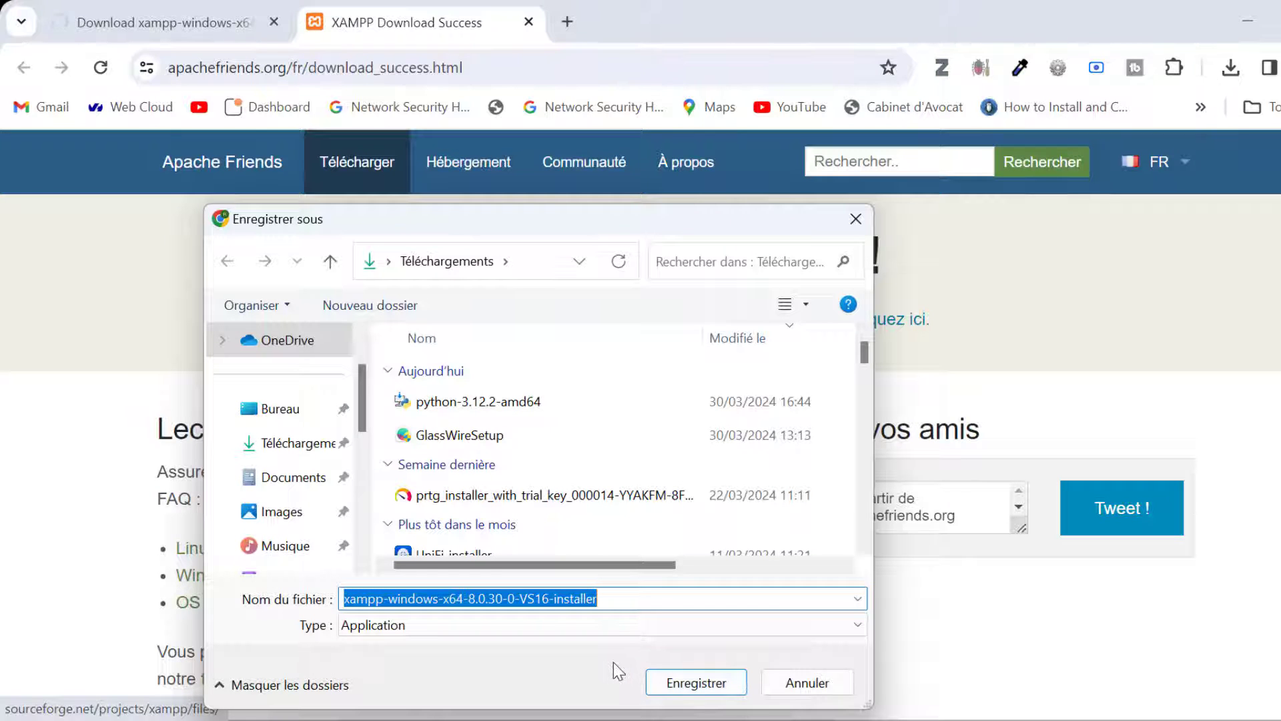
pyautogui.click(714, 688)
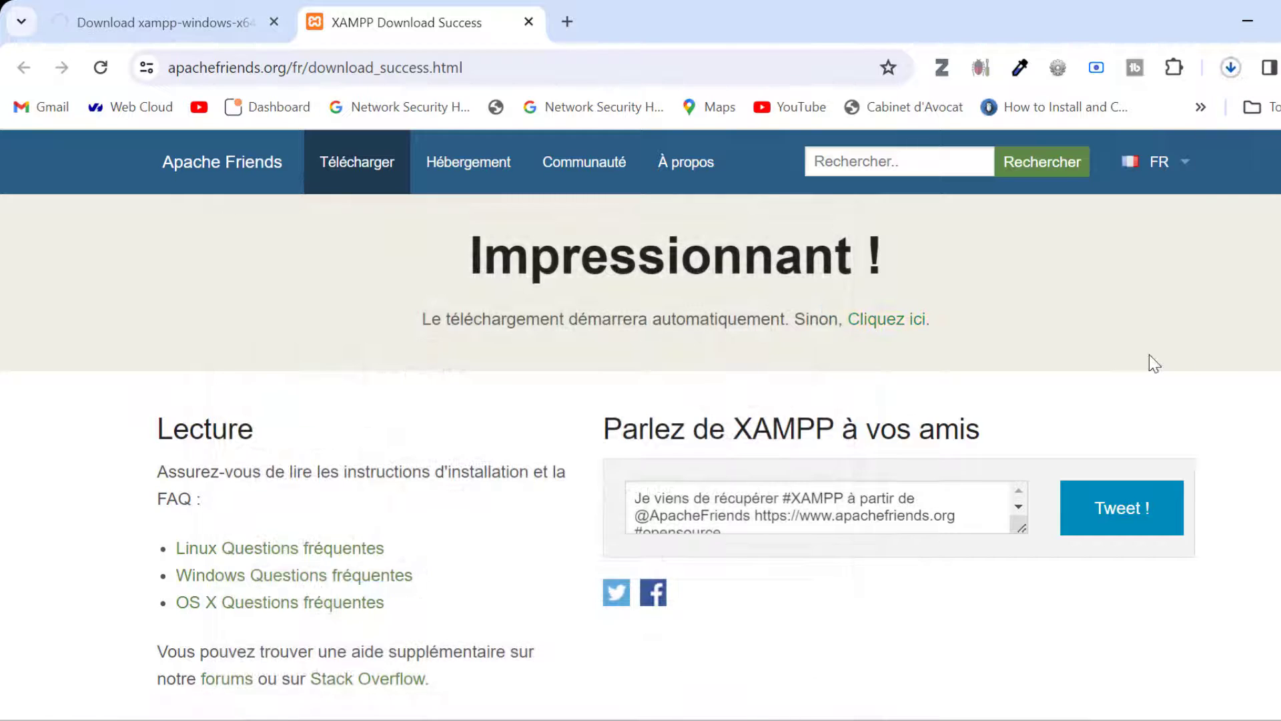
# Launch the downloaded xampp-windows-x64-8.0.30-0-VS16-installer.exe and acknowledge the User Account Control warning.
pyautogui.click(1230, 67)
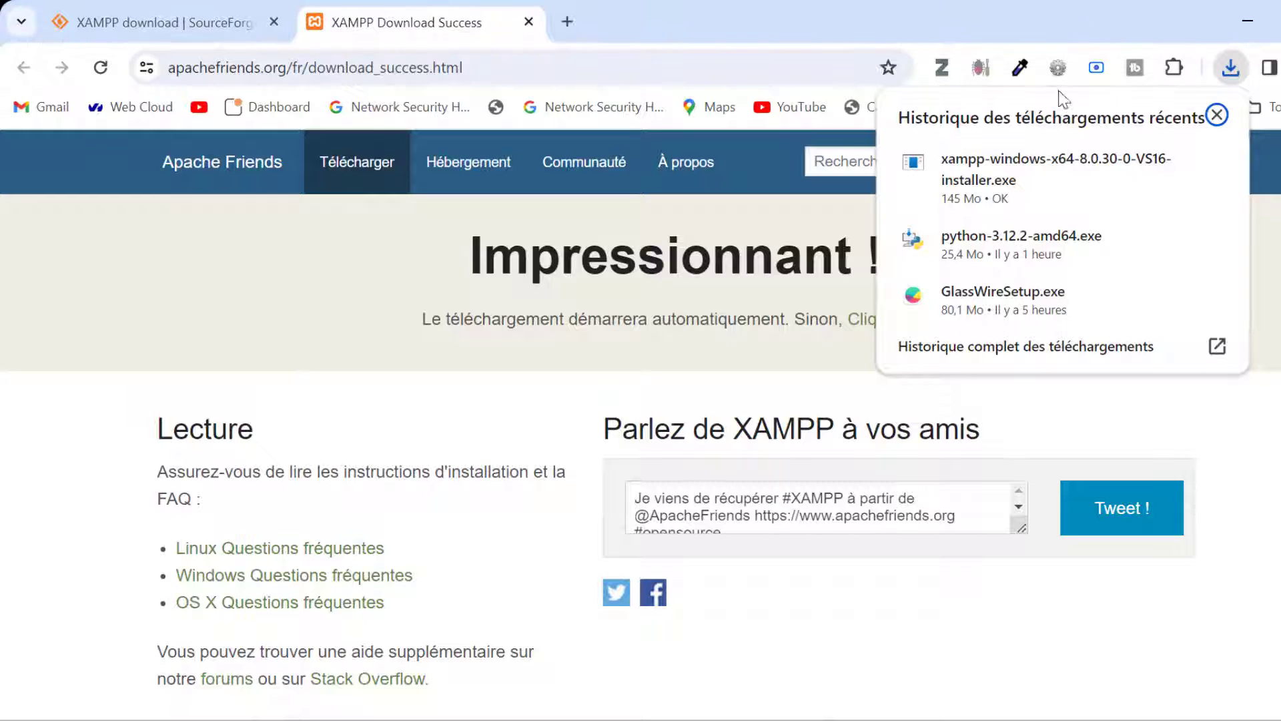
pyautogui.moveTo(1038, 191)
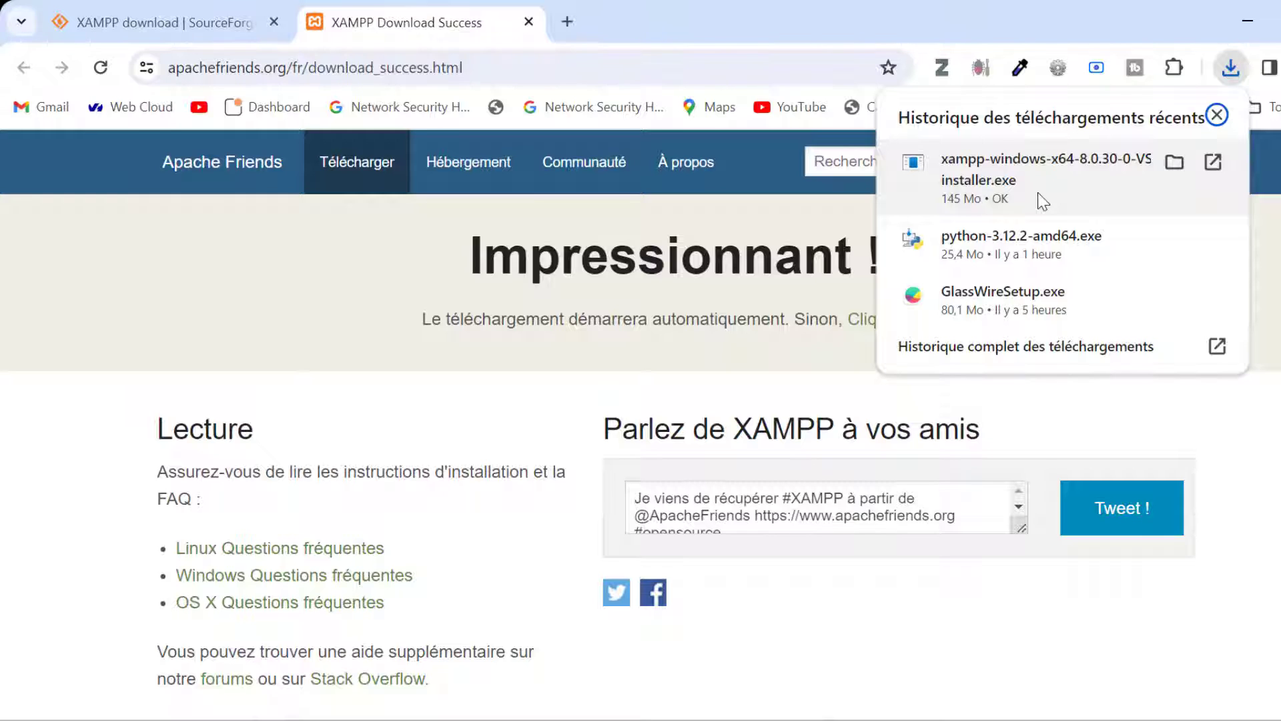
pyautogui.click(1043, 200)
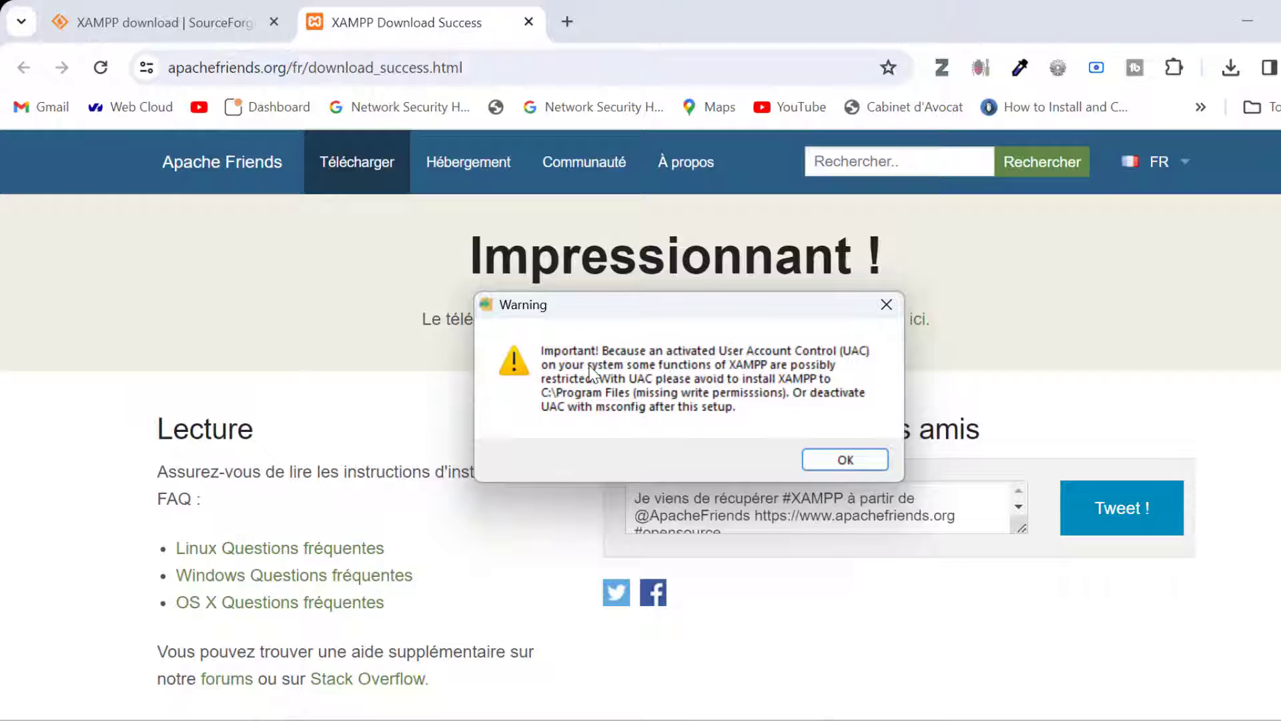
pyautogui.click(845, 460)
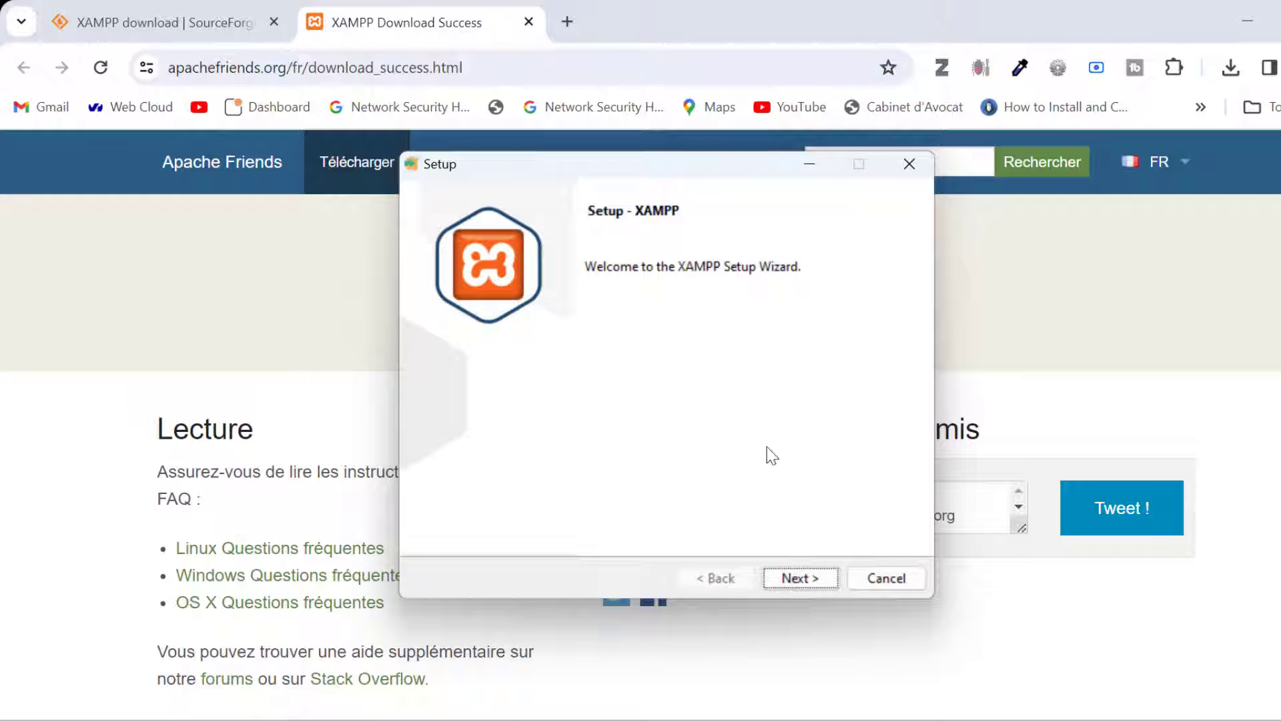
# Start the XAMPP setup wizard and accept the default selection of all components.
pyautogui.click(827, 579)
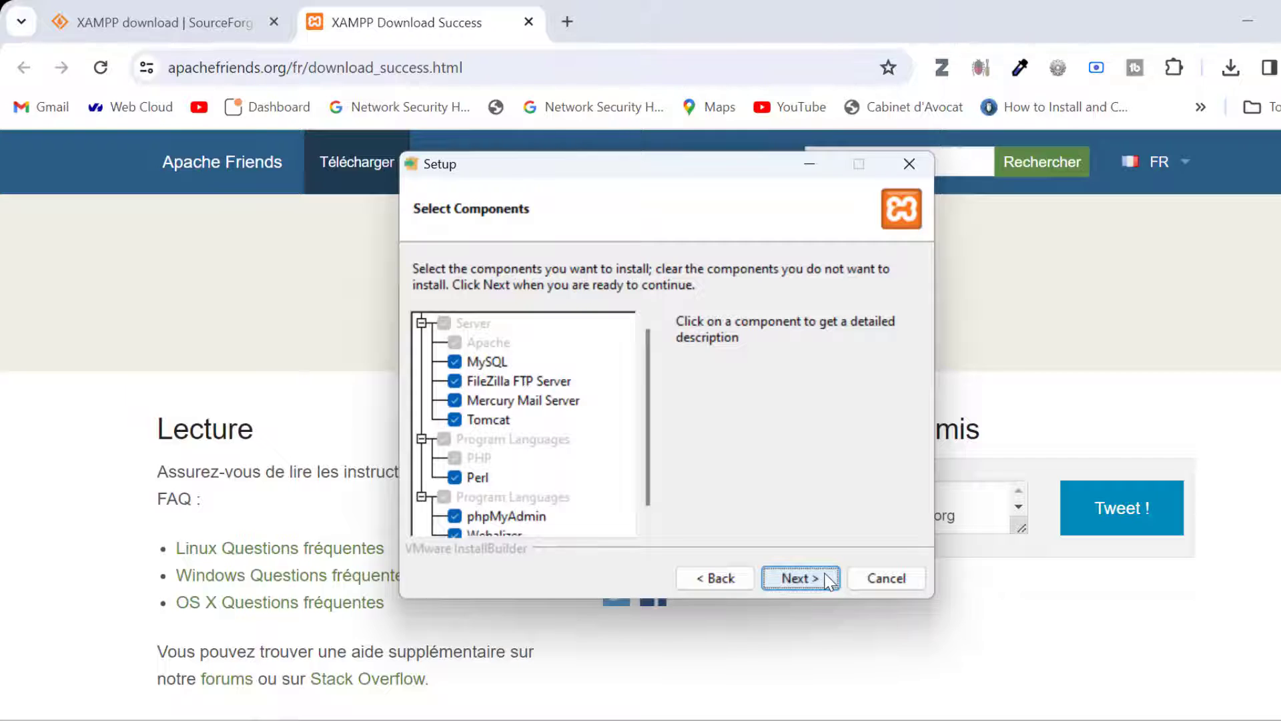
pyautogui.scroll(-2, 808, 584)
pyautogui.click(808, 584)
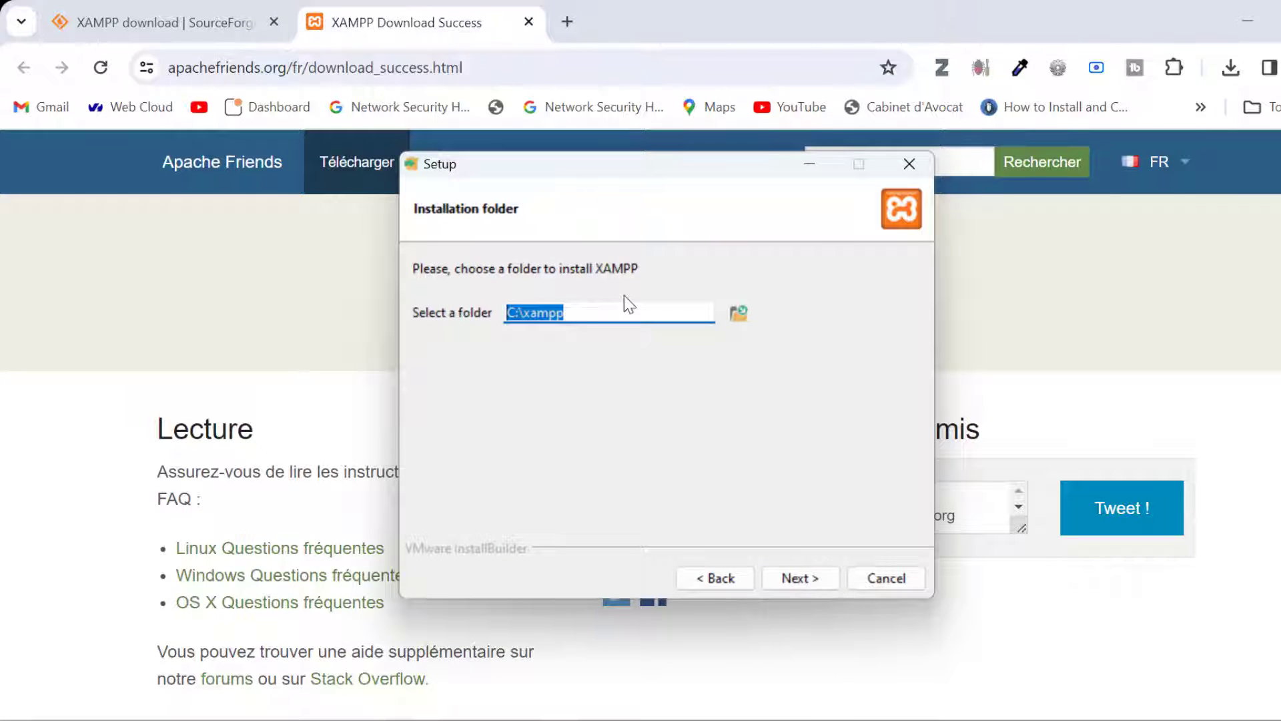
# Accept C:\xampp as the XAMPP installation folder.
pyautogui.click(577, 318)
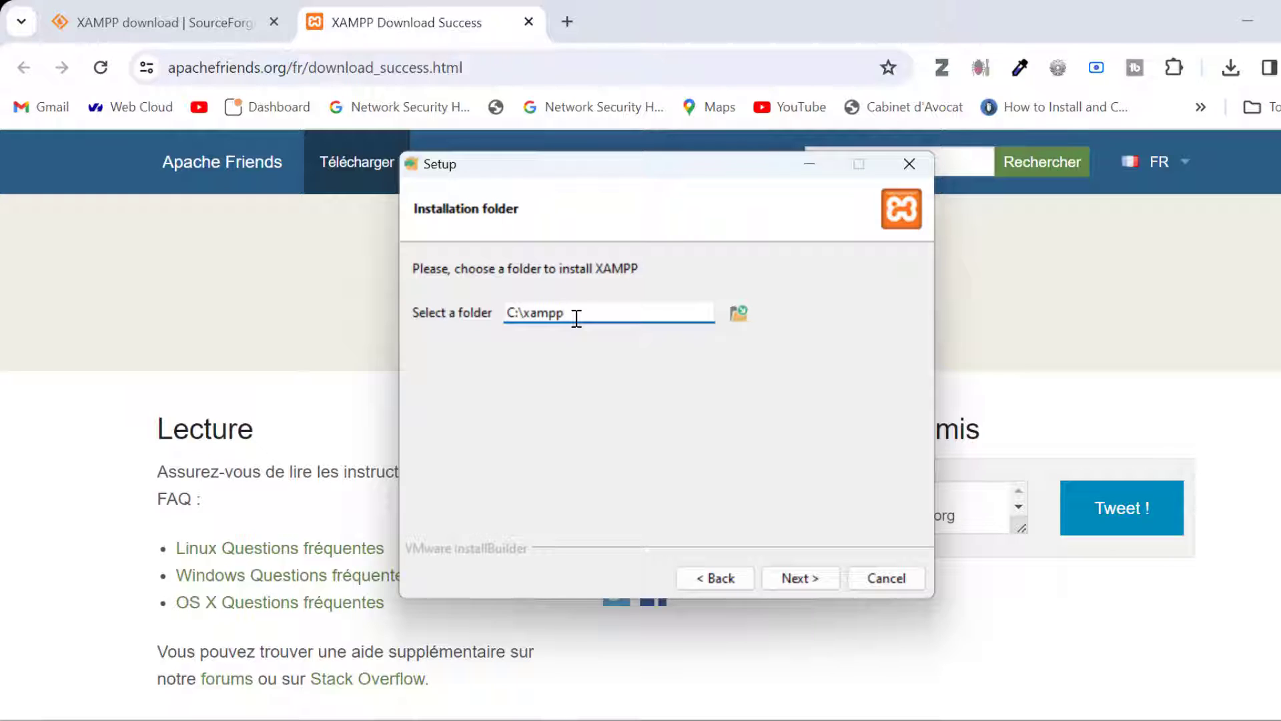
pyautogui.moveTo(577, 319); pyautogui.dragTo(469, 308)
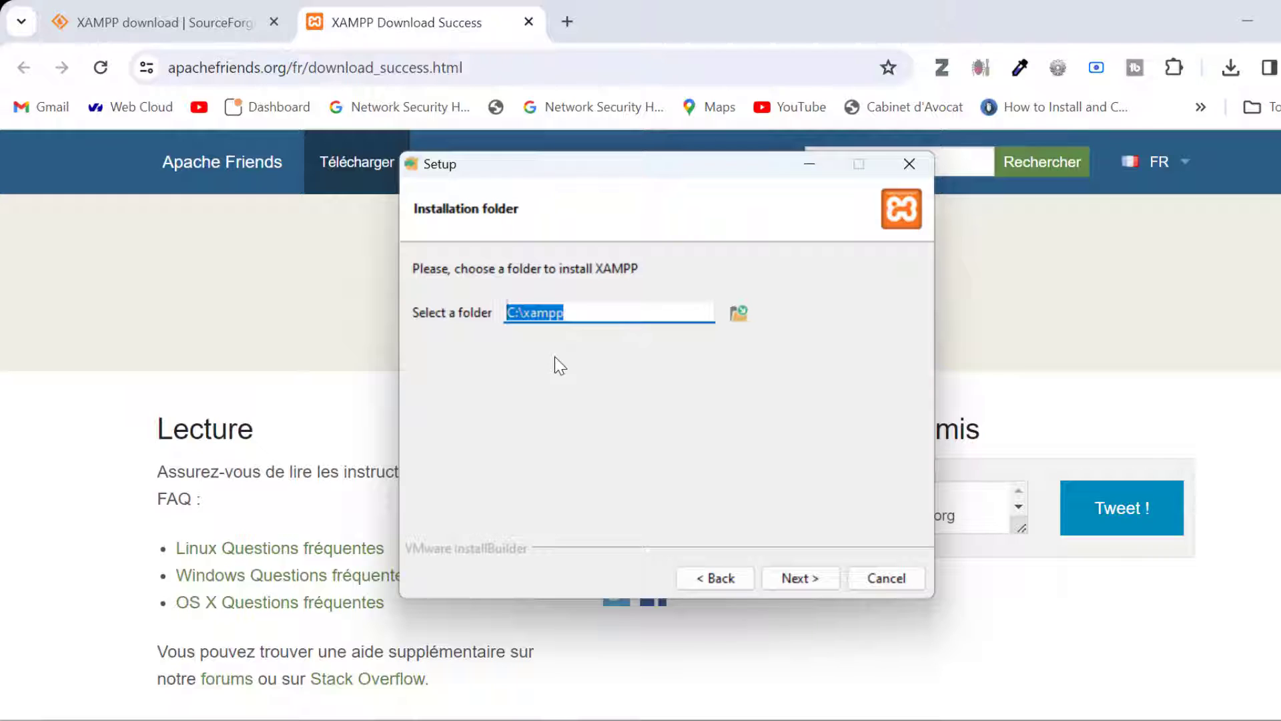
pyautogui.click(587, 314)
pyautogui.click(807, 581)
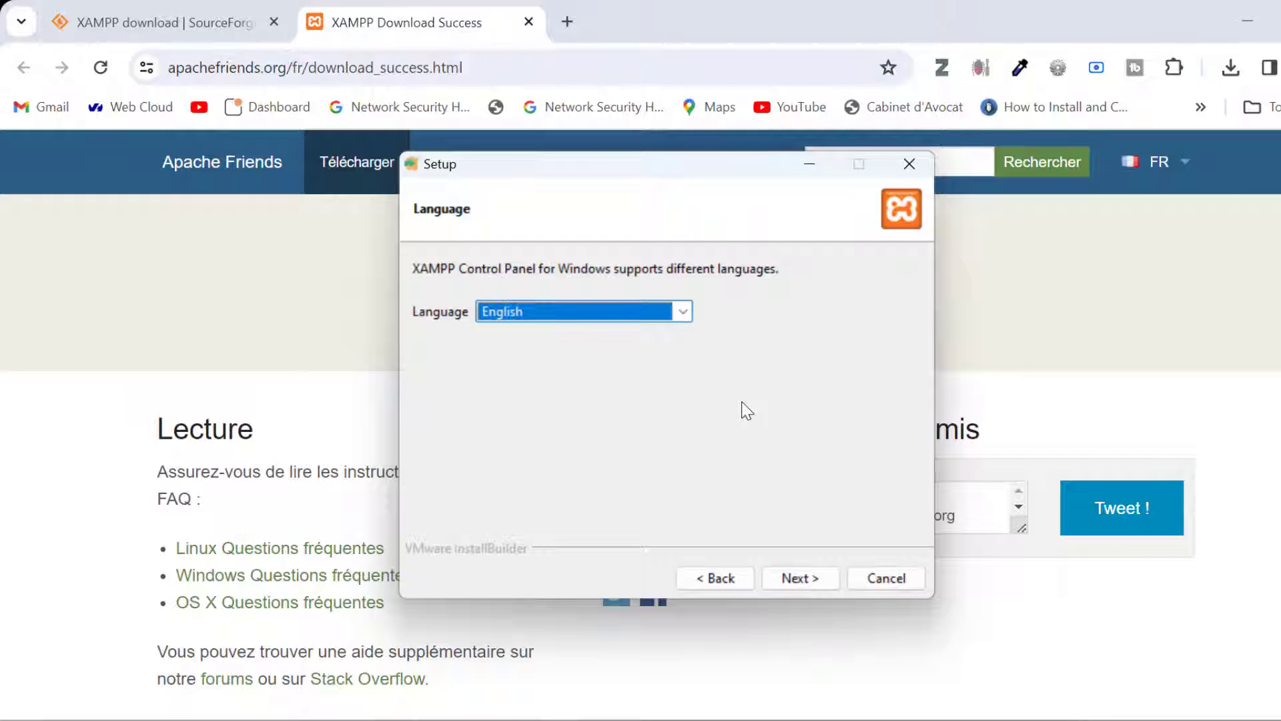
# Check the available Control Panel languages and continue the setup with English.
pyautogui.click(684, 319)
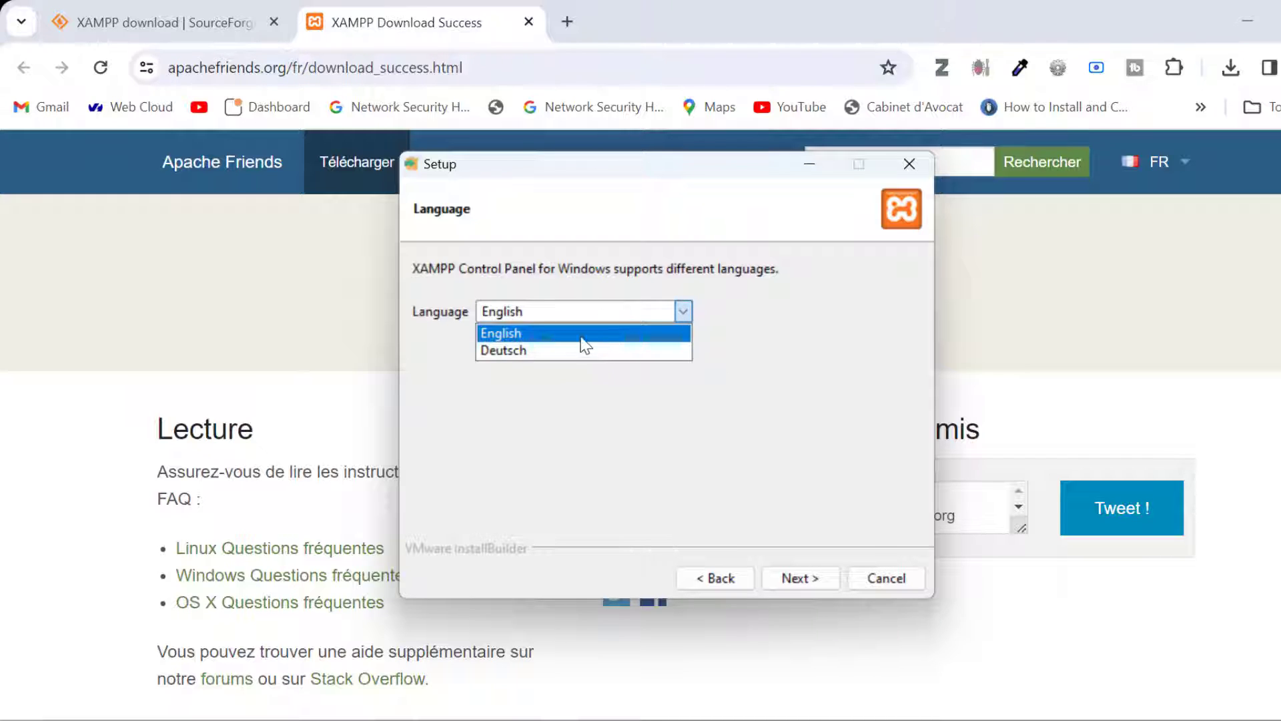
pyautogui.click(787, 324)
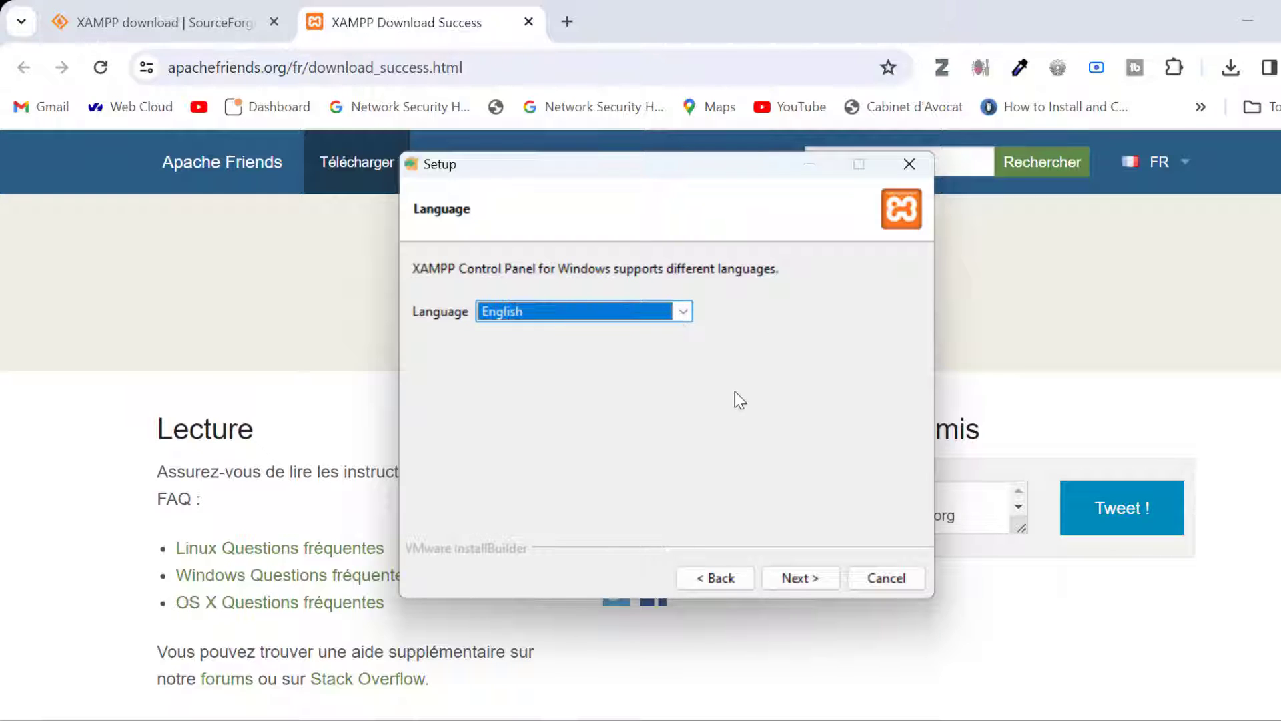
pyautogui.click(825, 580)
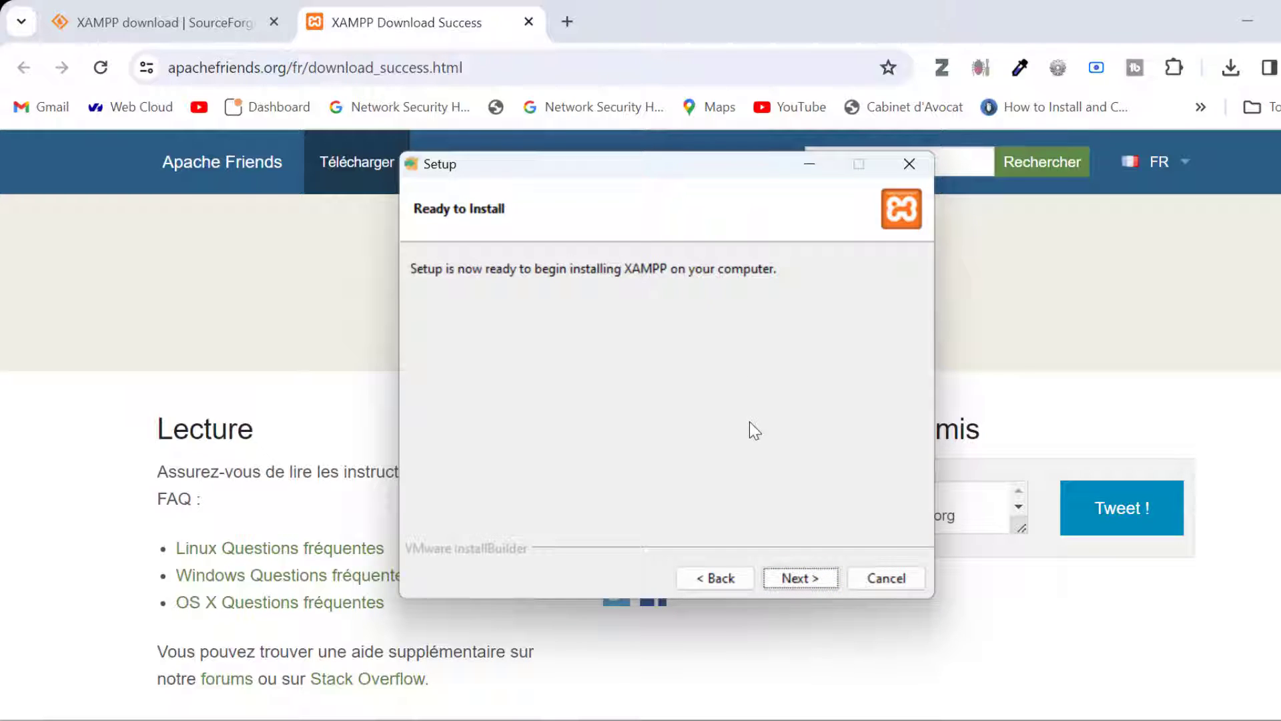
# Install XAMPP, allowing Apache HTTP Server through the Windows firewall, and finish the setup with the Control Panel set to start.
pyautogui.click(812, 578)
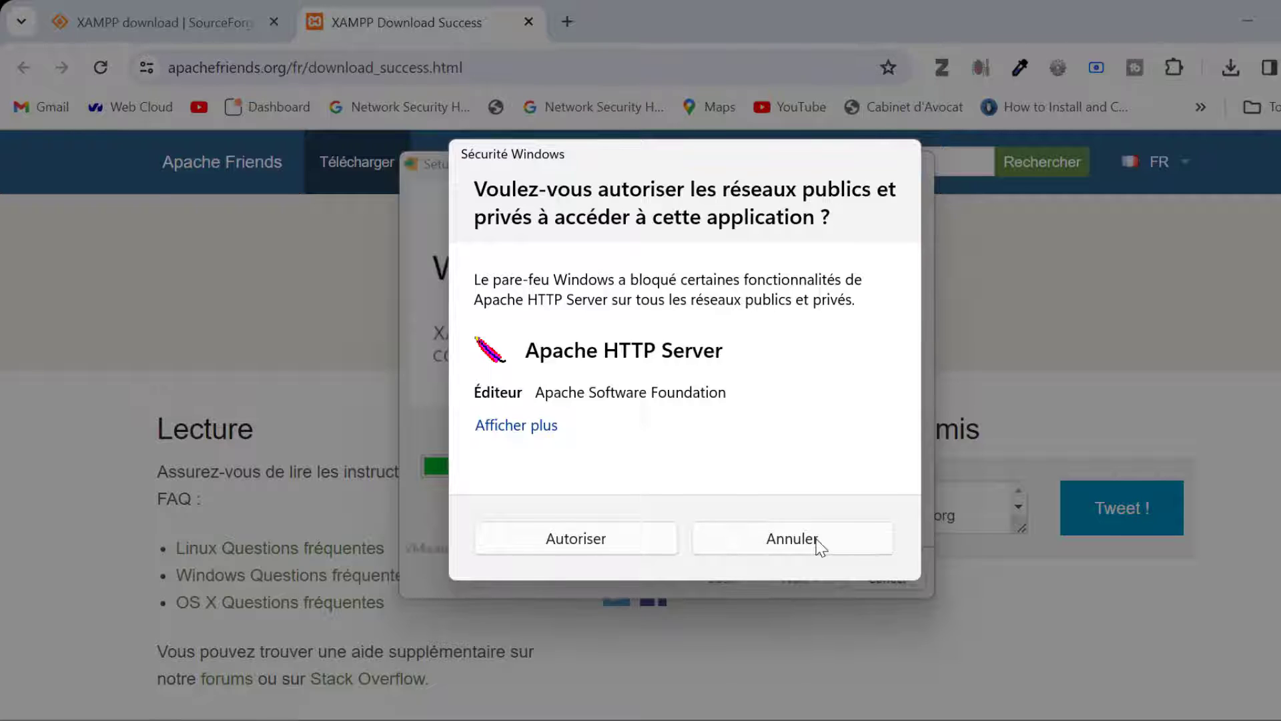
pyautogui.click(603, 546)
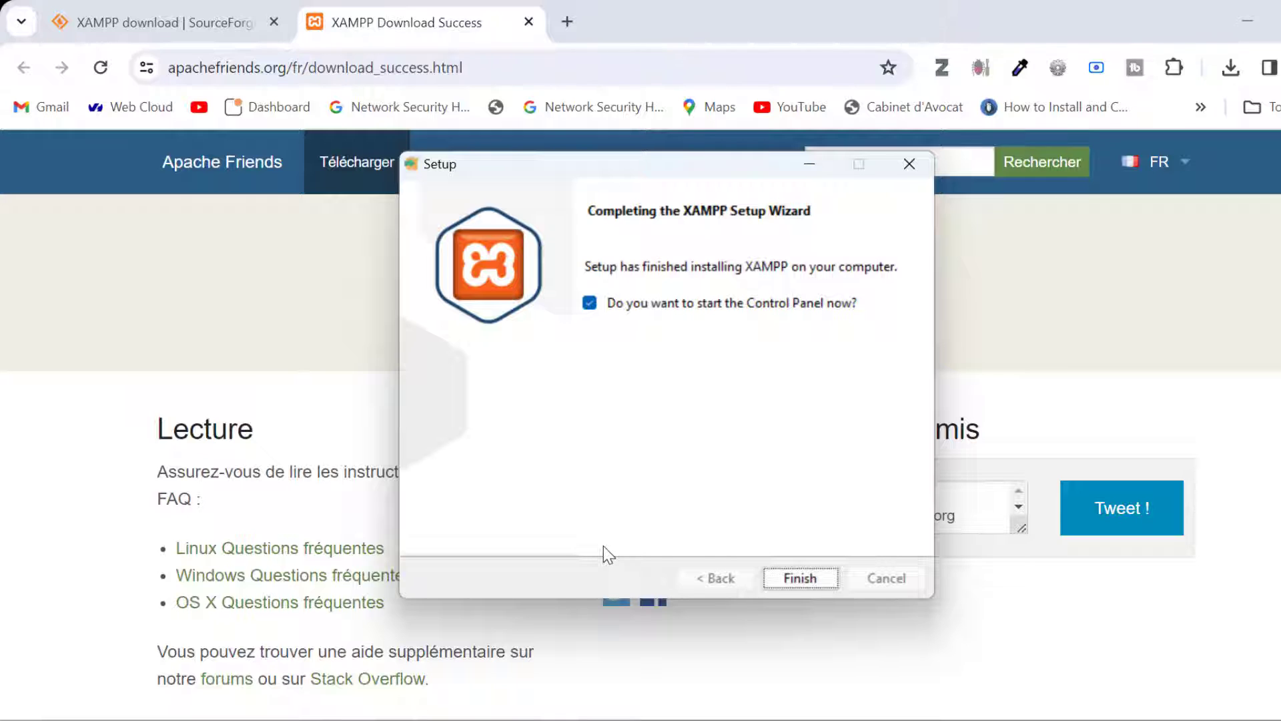
pyautogui.click(822, 579)
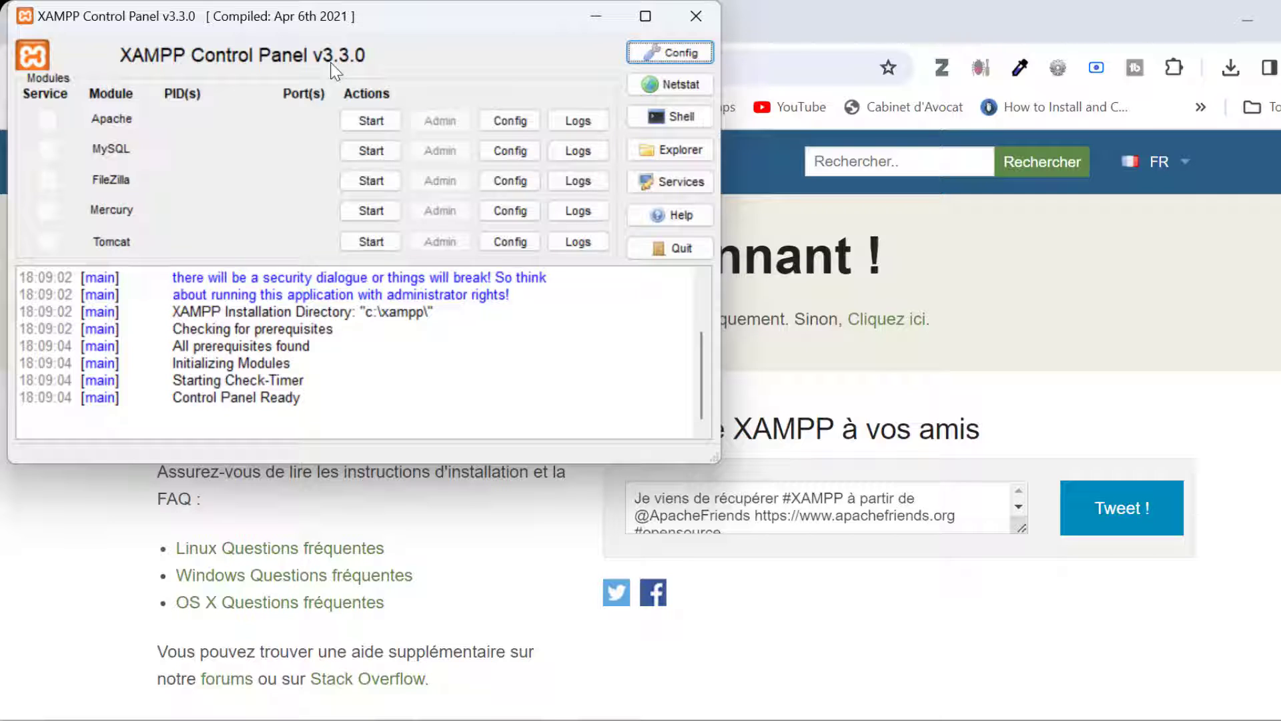
# Search Windows for "contr" to locate the XAMPP Control Panel application, and return to its already open window.
pyautogui.press('super')
pyautogui.write('cont')
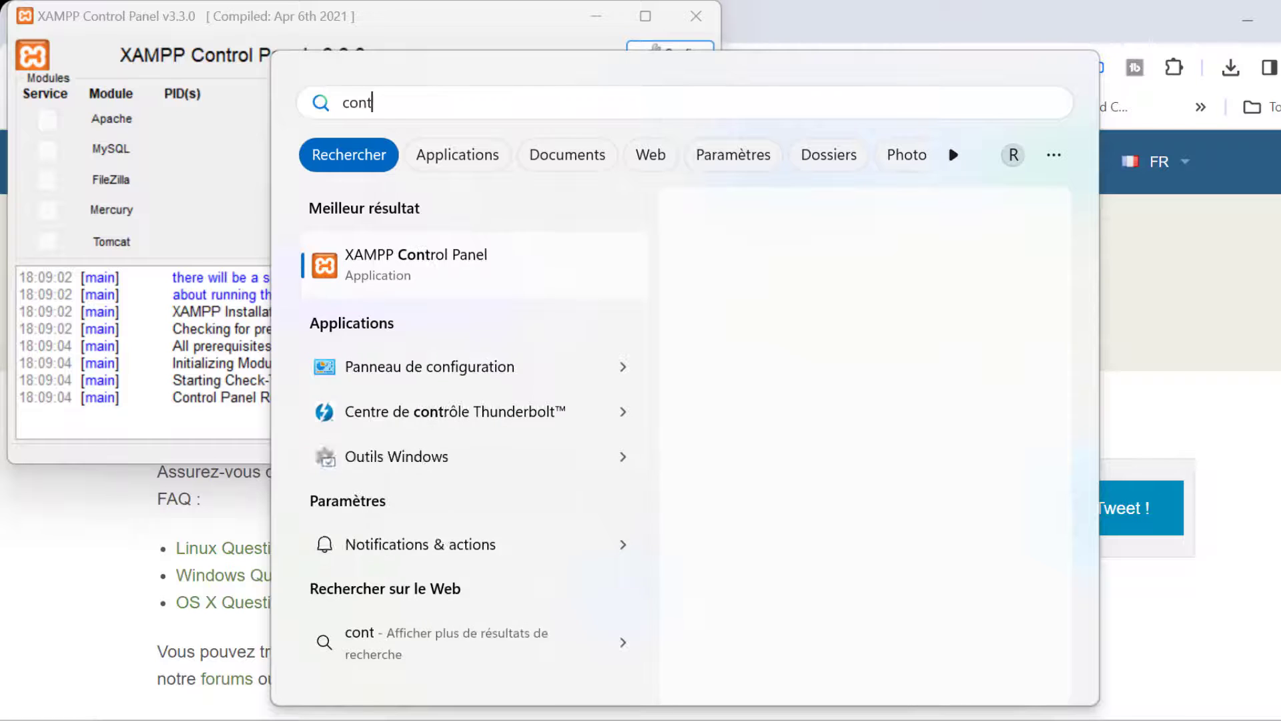
pyautogui.write('r')
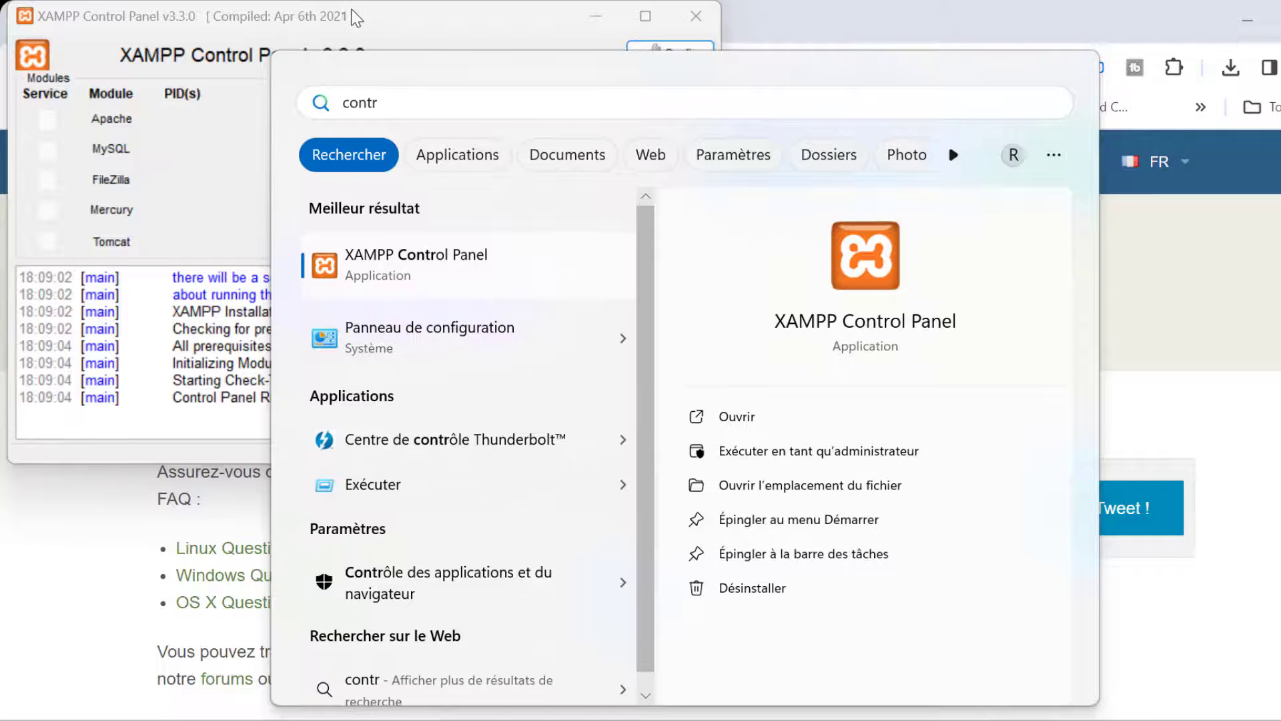
pyautogui.click(356, 16)
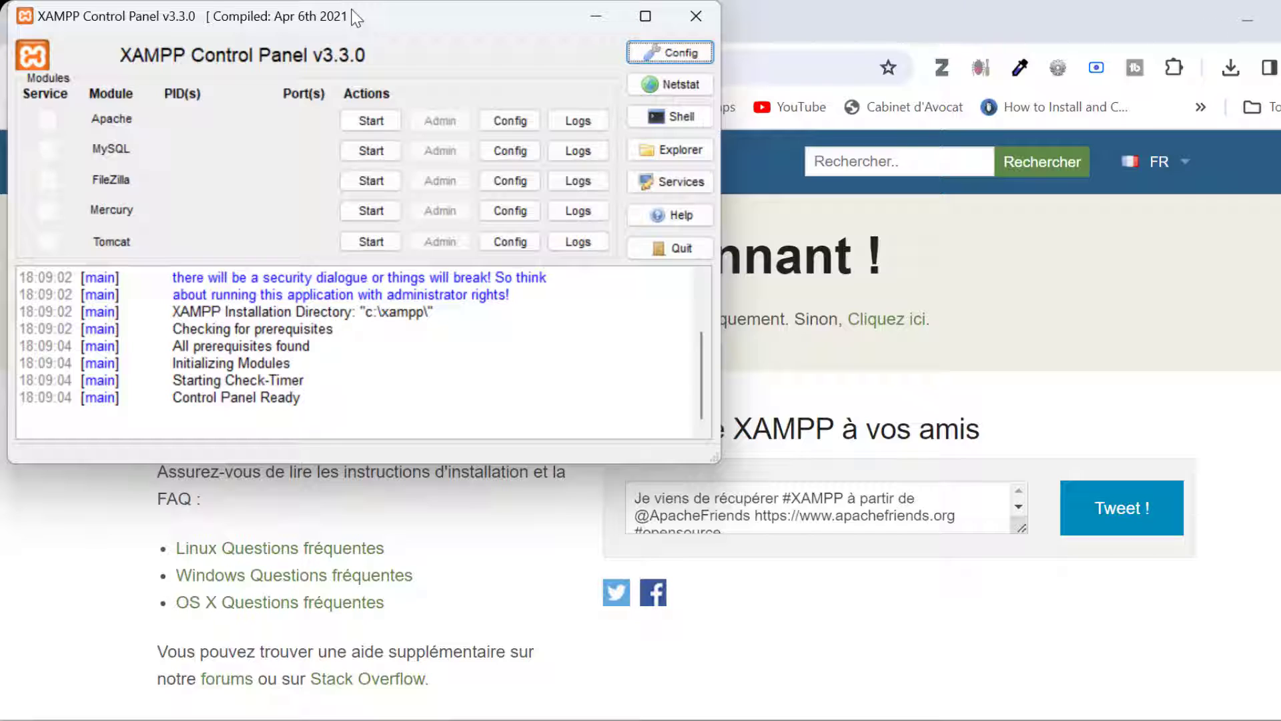
# Start the Apache and MySQL modules and allow mysqld through the Windows firewall.
pyautogui.click(379, 118)
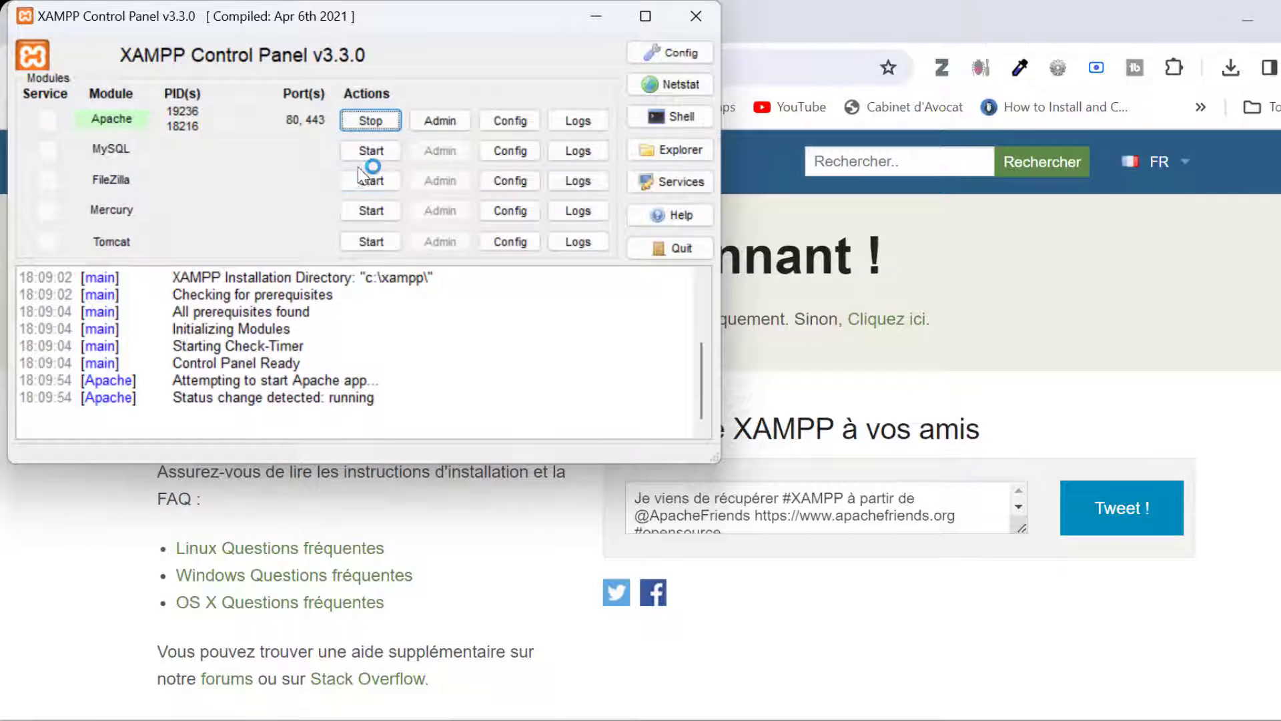
pyautogui.click(386, 147)
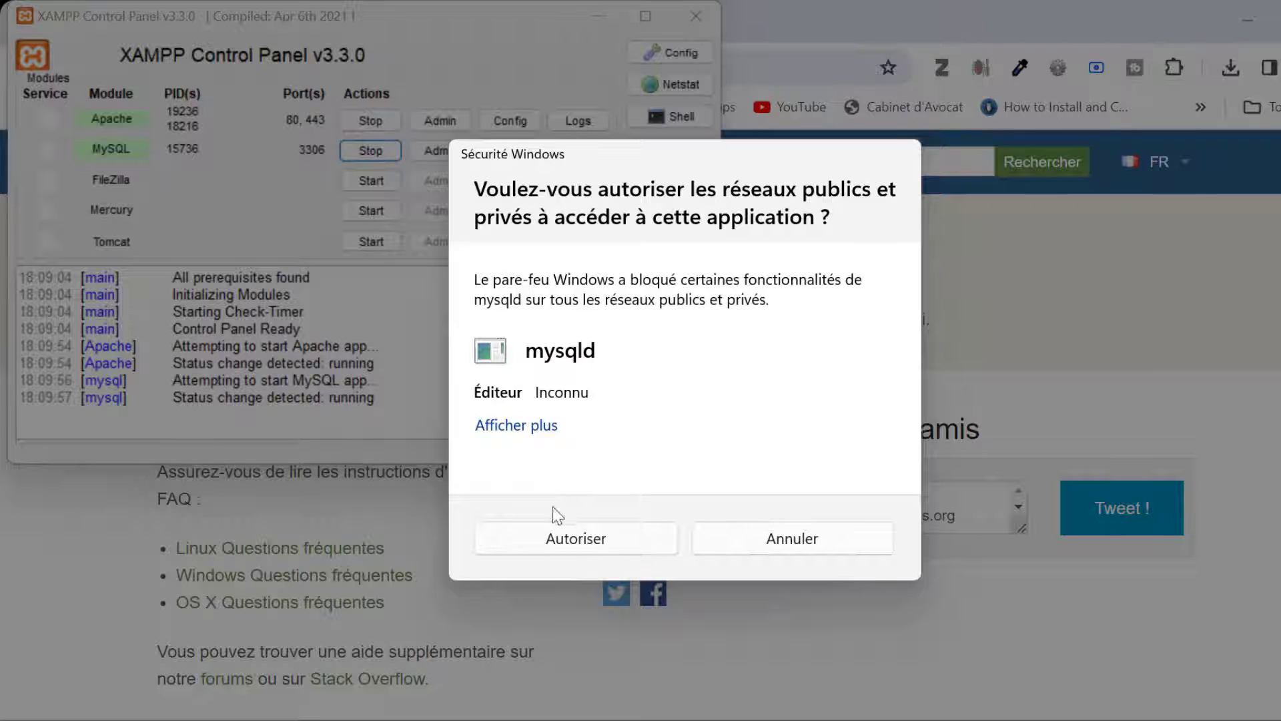
pyautogui.click(580, 541)
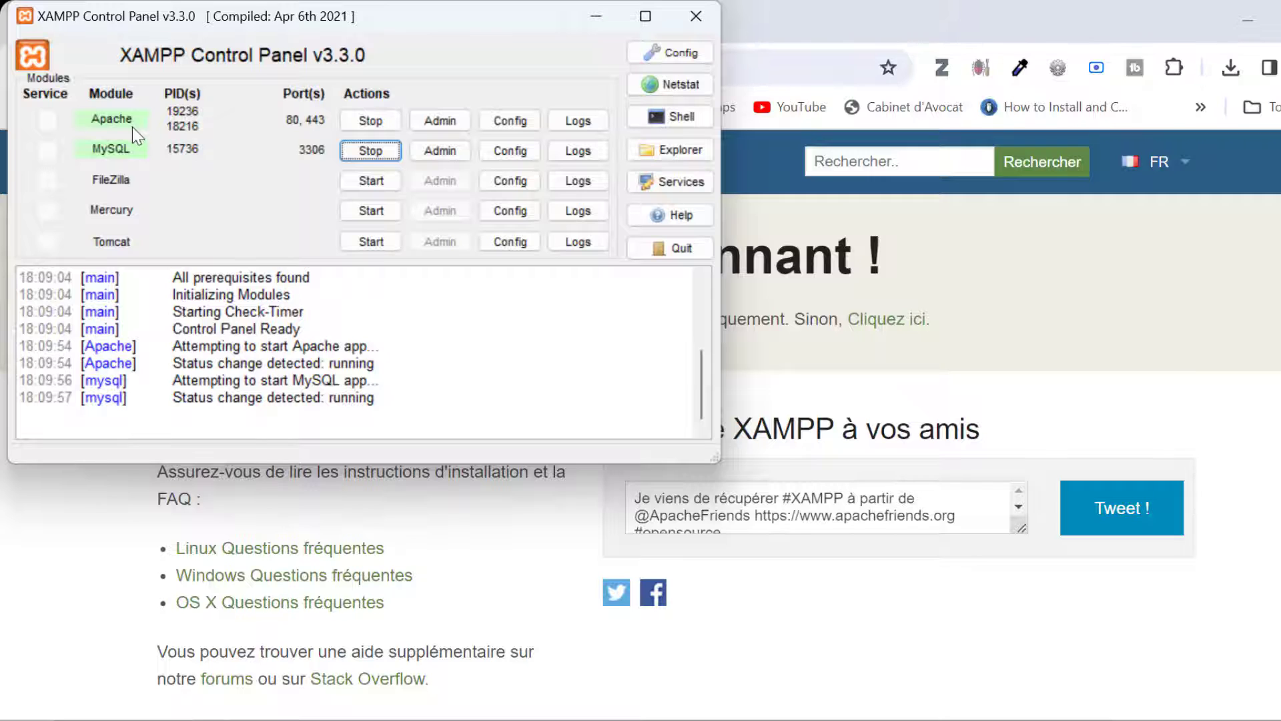
# Switch to the Chrome browser and open localhost in a new tab to load the XAMPP dashboard.
pyautogui.click(572, 23)
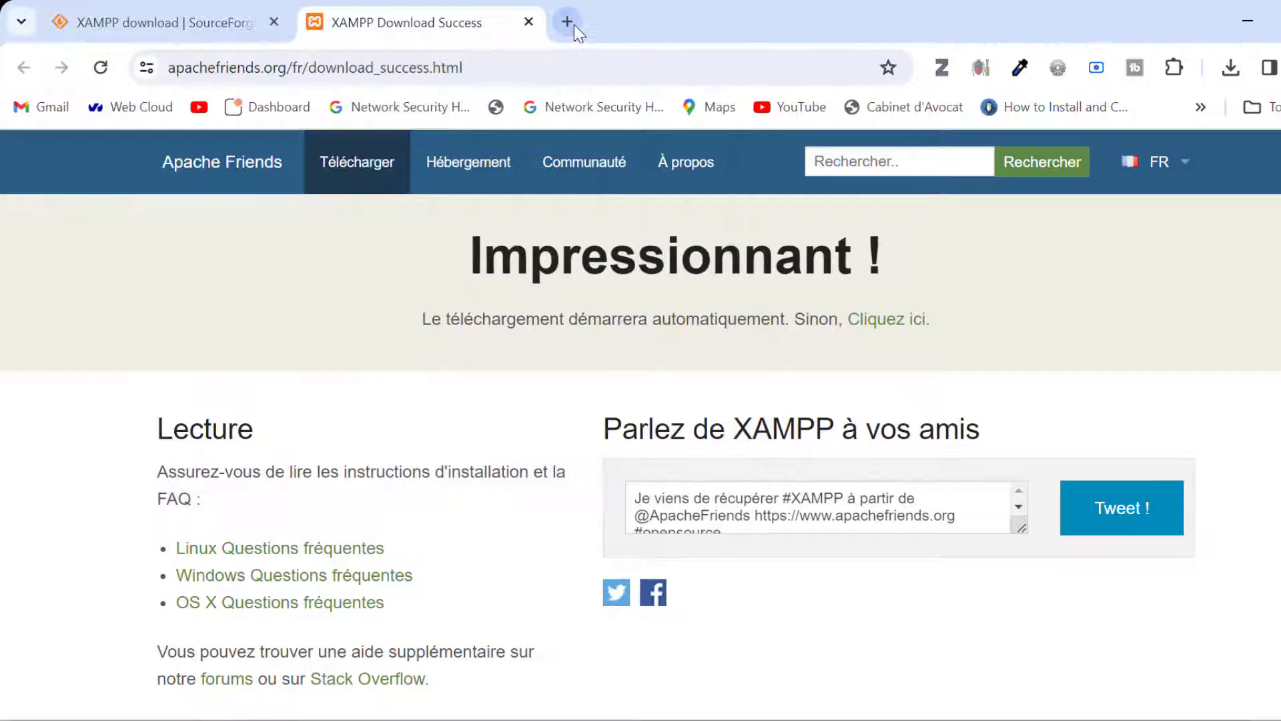
pyautogui.click(572, 23)
pyautogui.write('lo')
pyautogui.press('Return')
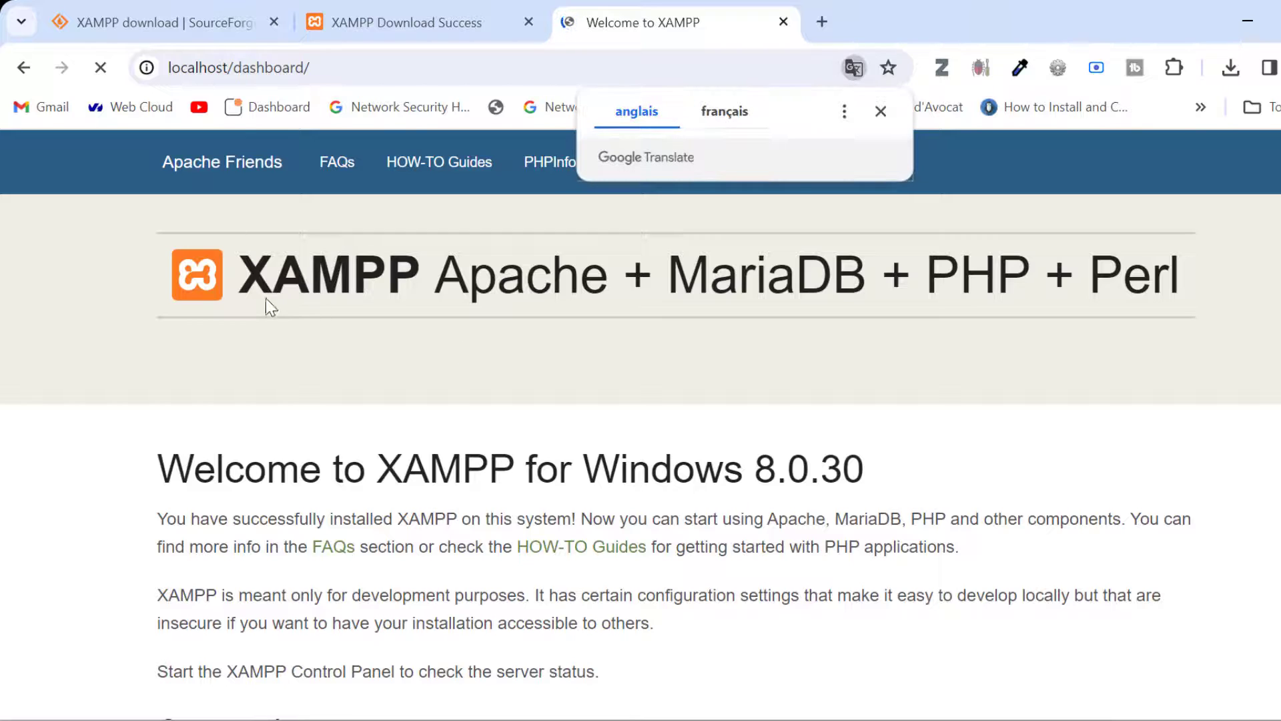
# Examine the XAMPP dashboard's component heading, its welcome text and the version number given there.
pyautogui.moveTo(252, 287); pyautogui.dragTo(931, 294)
pyautogui.click(1099, 452)
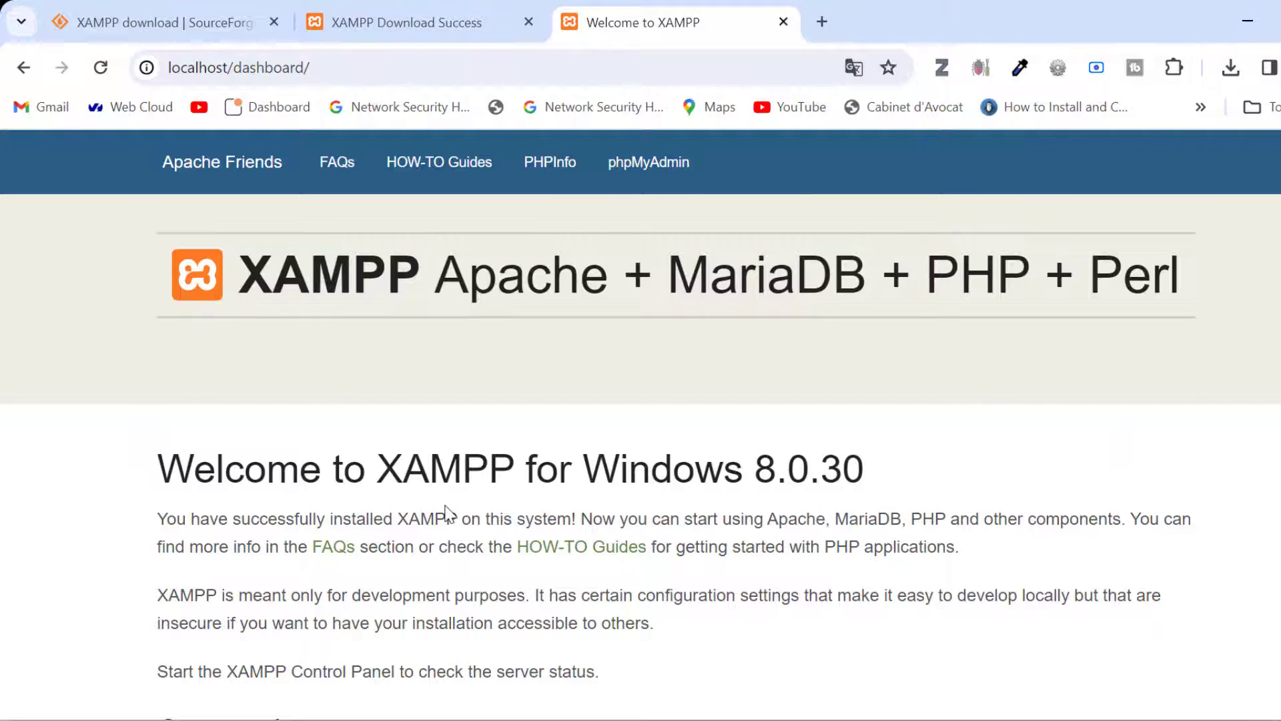
pyautogui.scroll(-2, 741, 527)
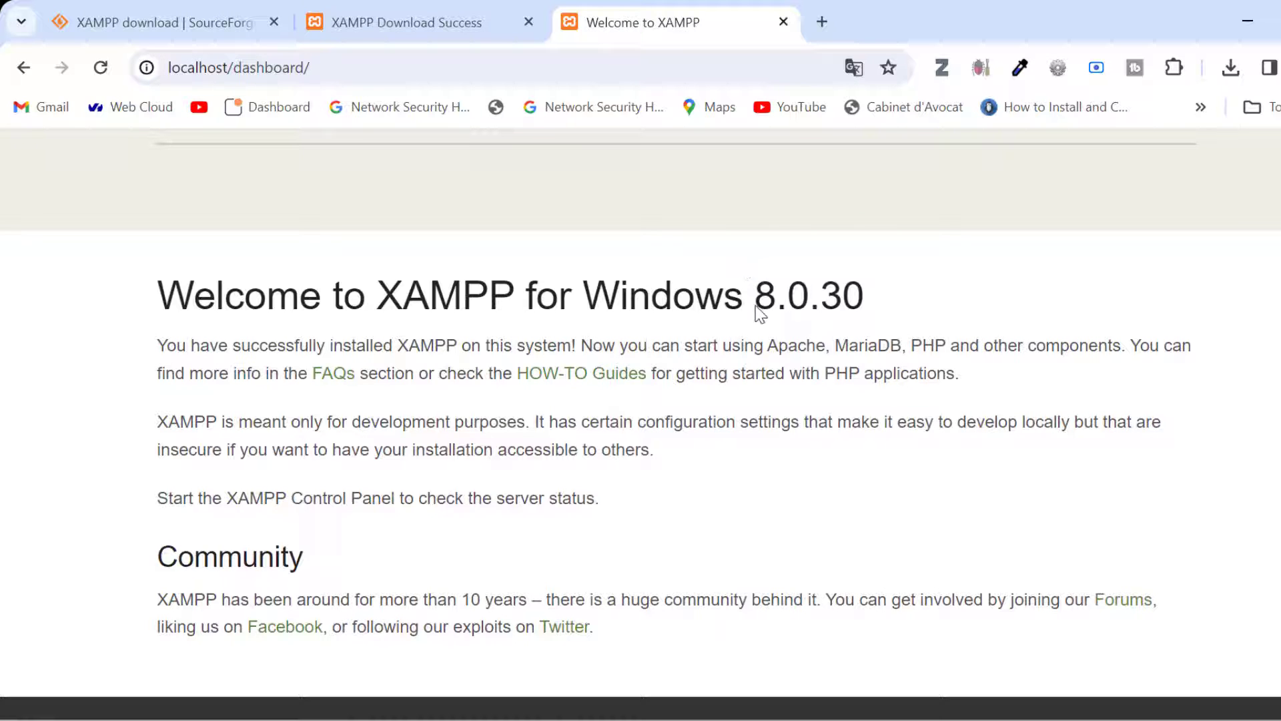
pyautogui.scroll(2, 972, 341)
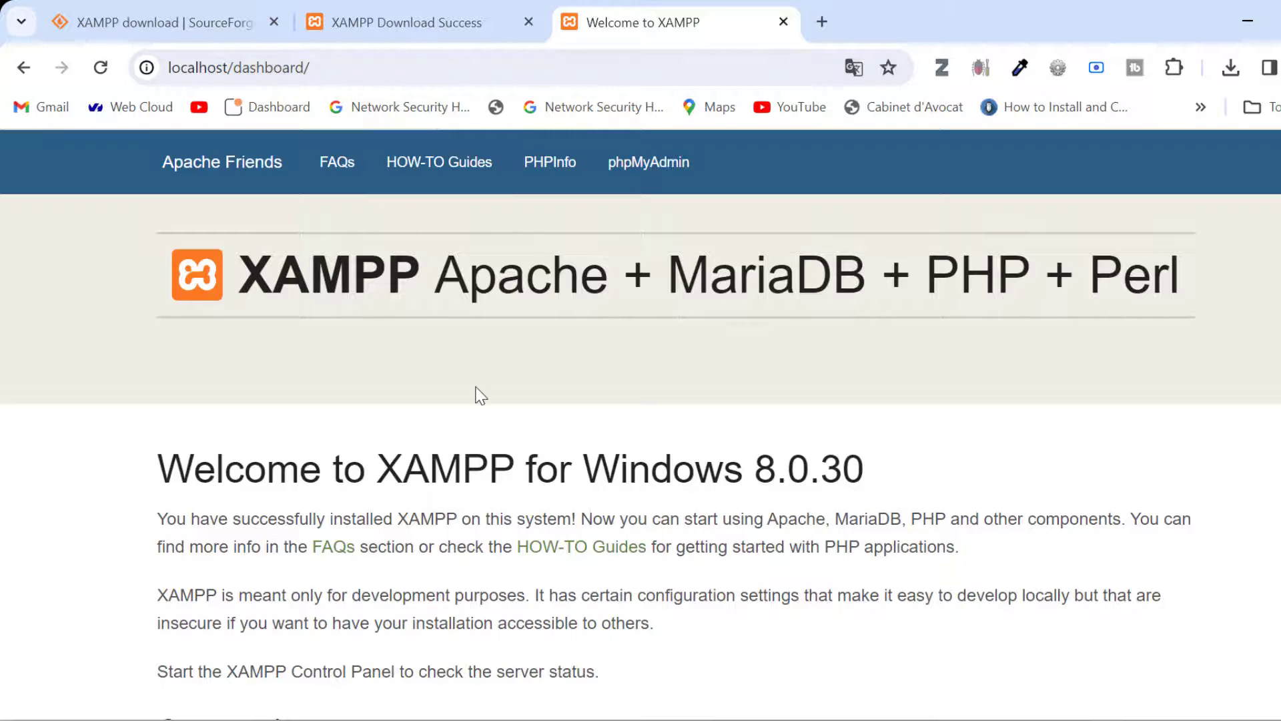
pyautogui.moveTo(245, 287); pyautogui.dragTo(1195, 397)
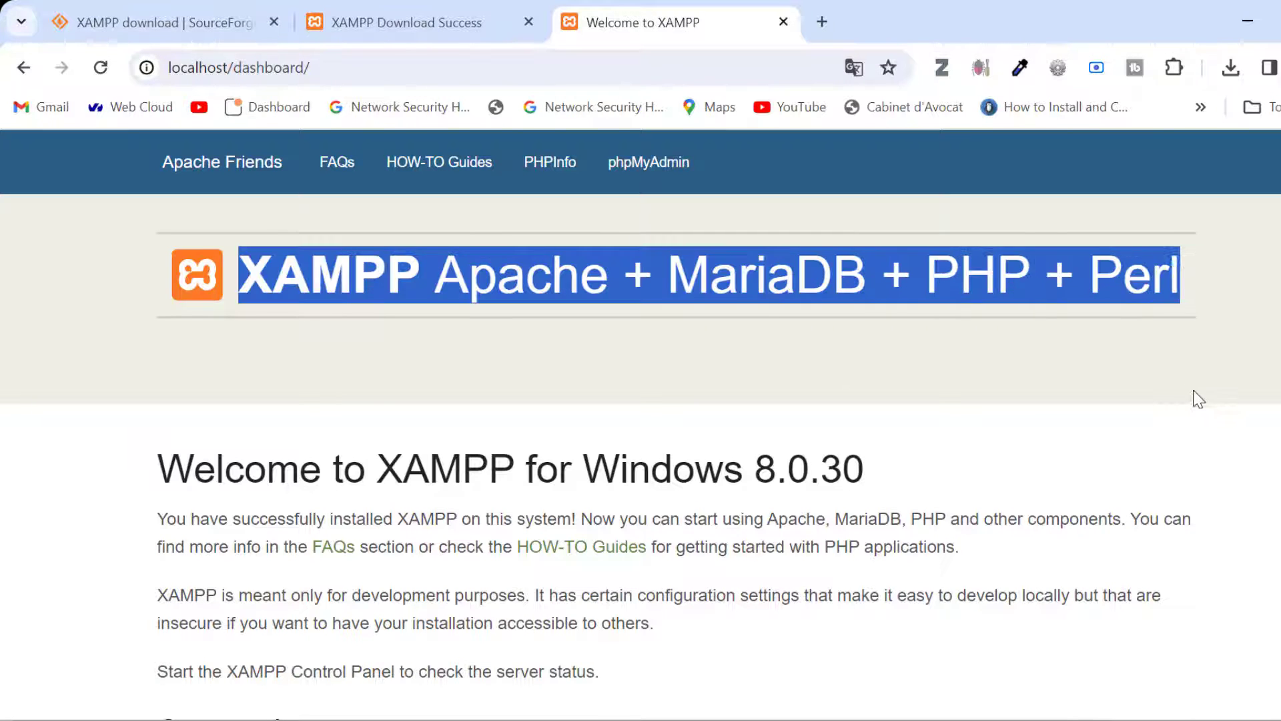
pyautogui.click(1195, 393)
pyautogui.scroll(-3, 1196, 396)
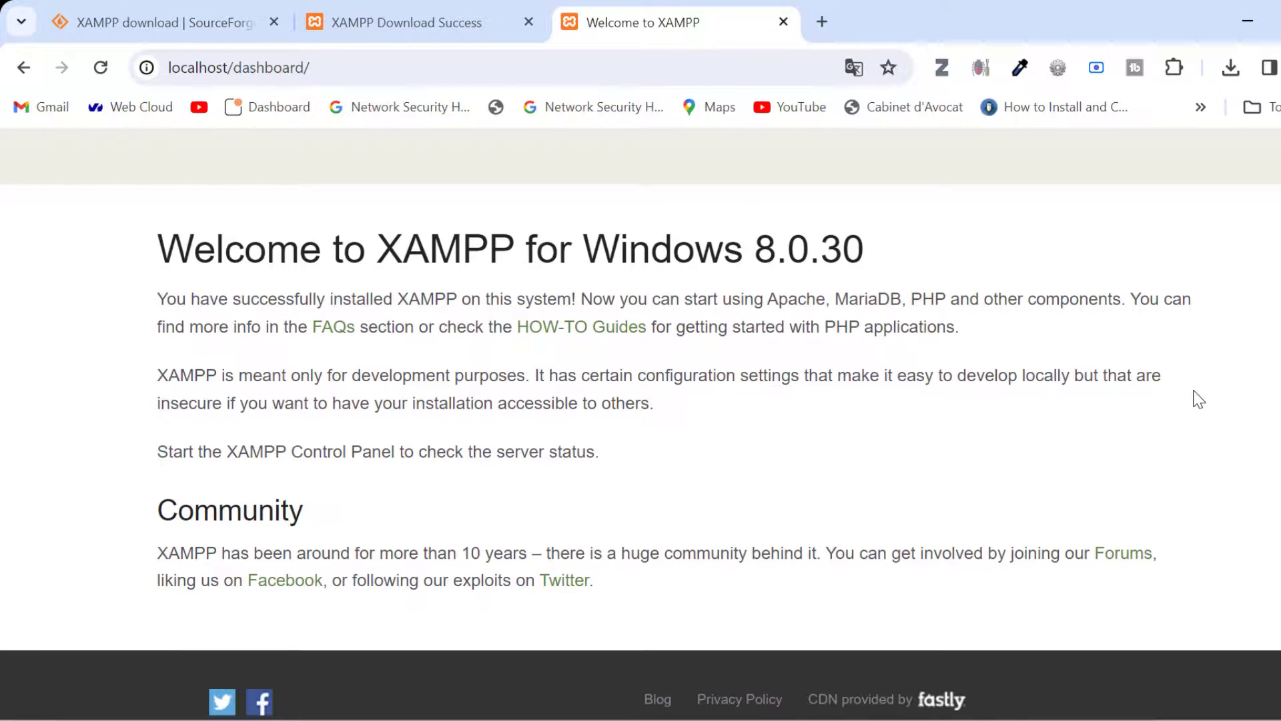
pyautogui.moveTo(757, 257); pyautogui.dragTo(895, 278)
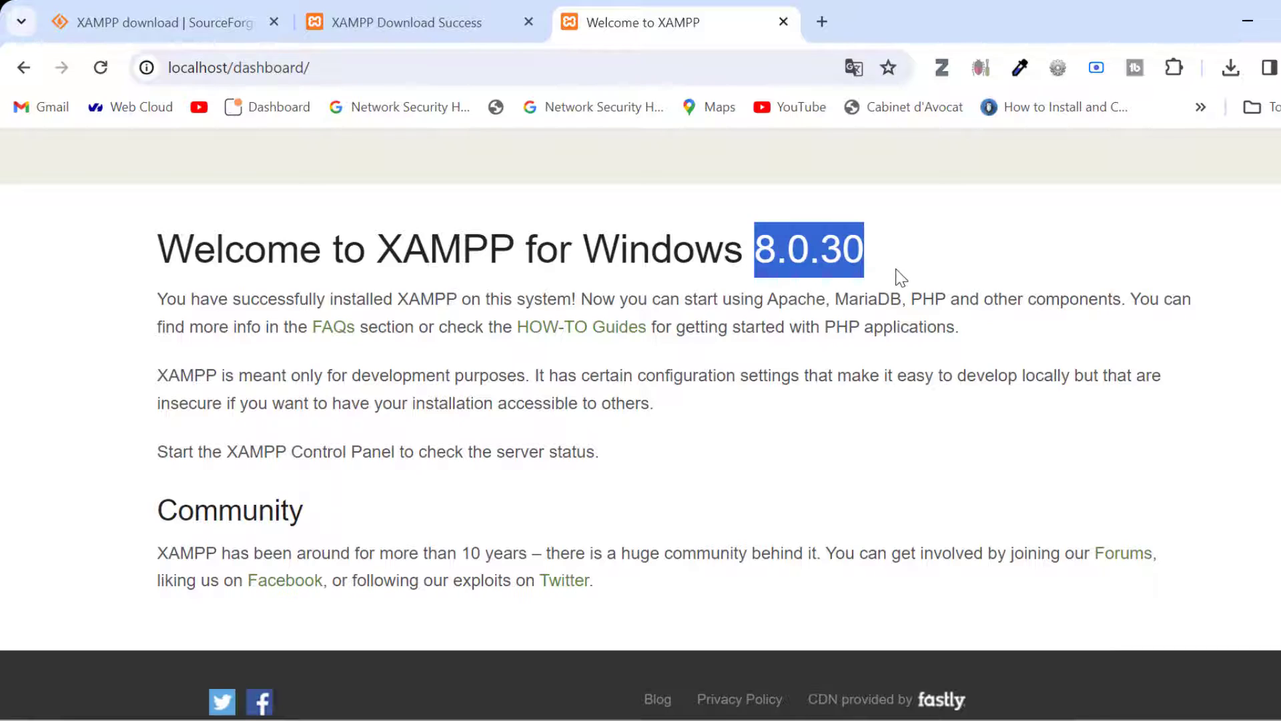
pyautogui.click(899, 276)
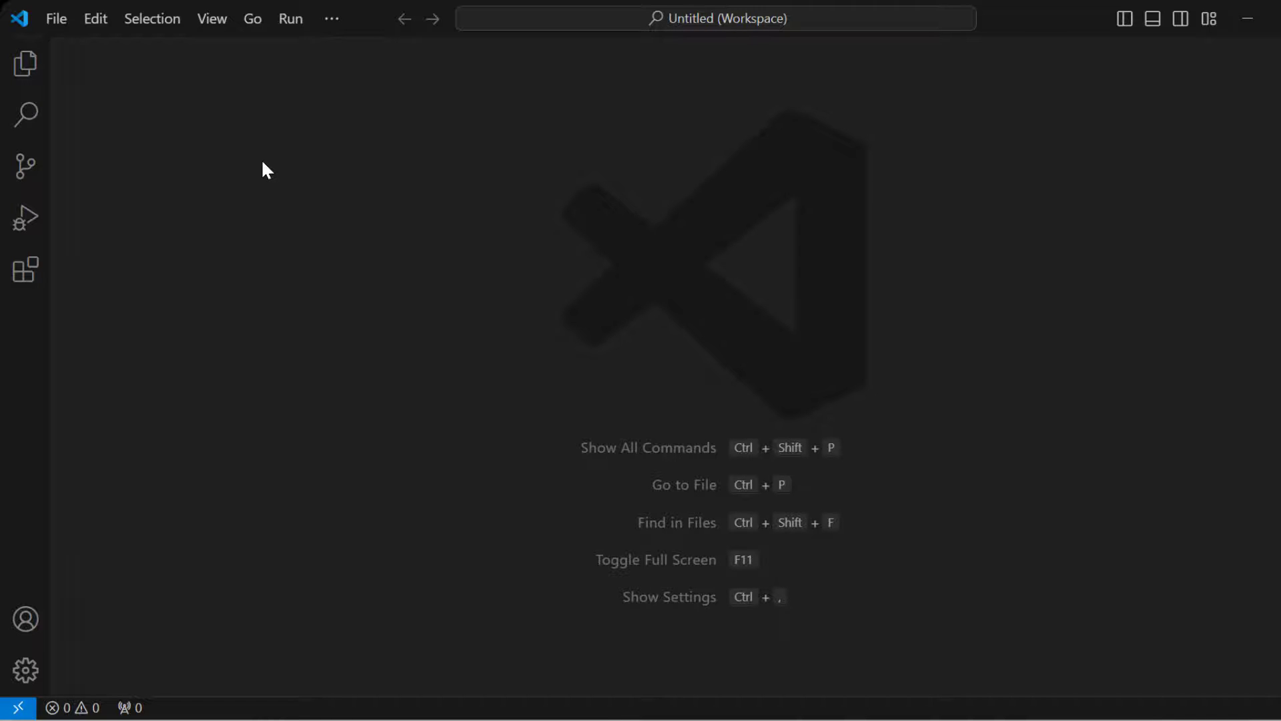
# Switch to Visual Studio Code and start creating a new file named heurelinux.
pyautogui.click(55, 18)
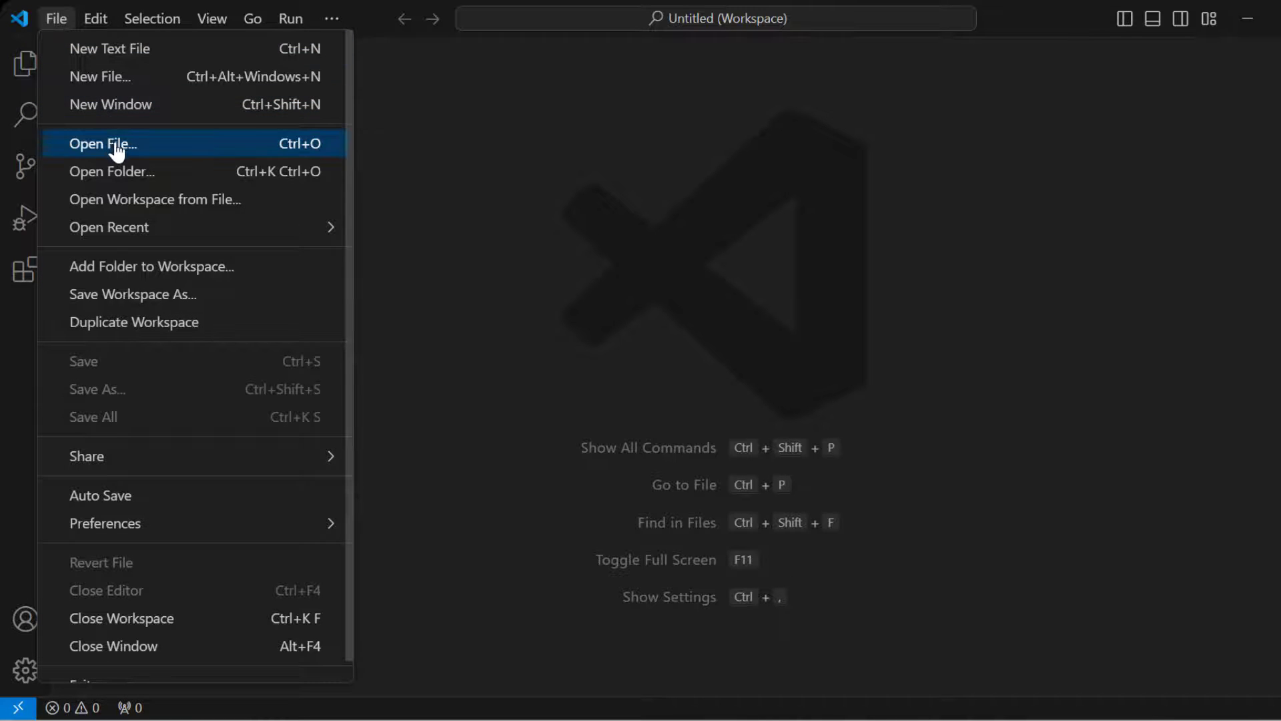
pyautogui.click(180, 89)
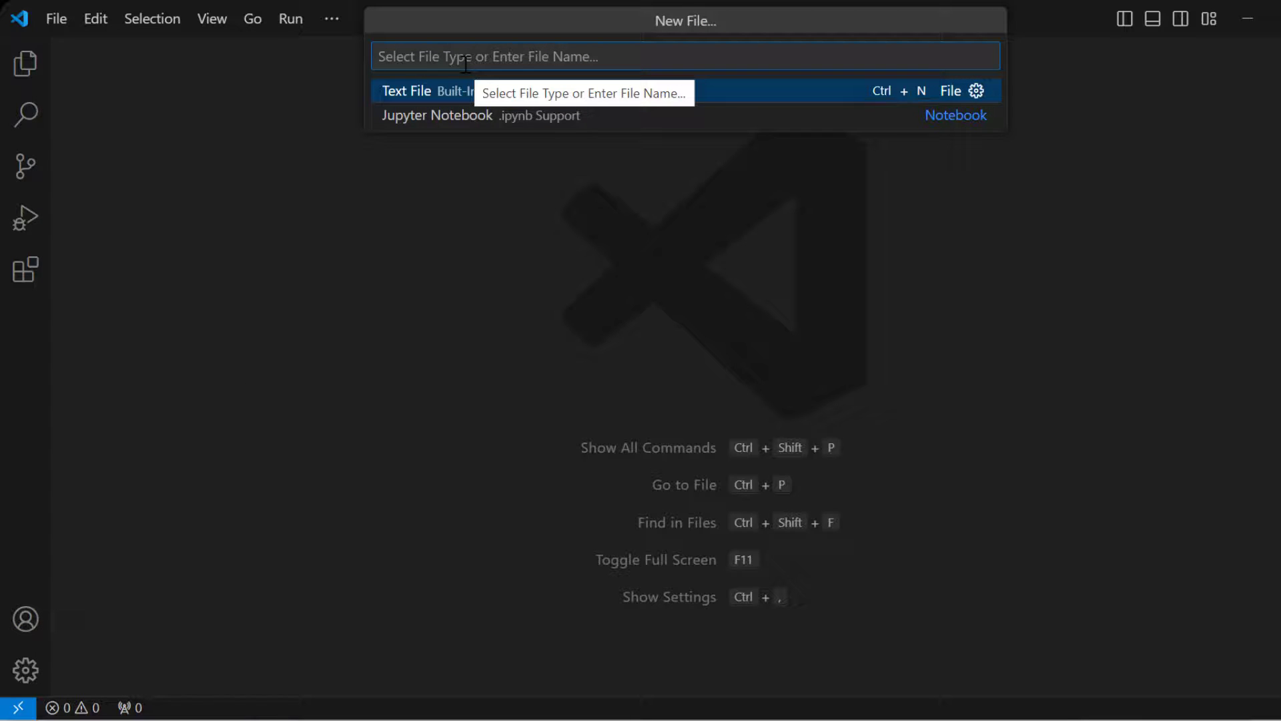
pyautogui.write('heure')
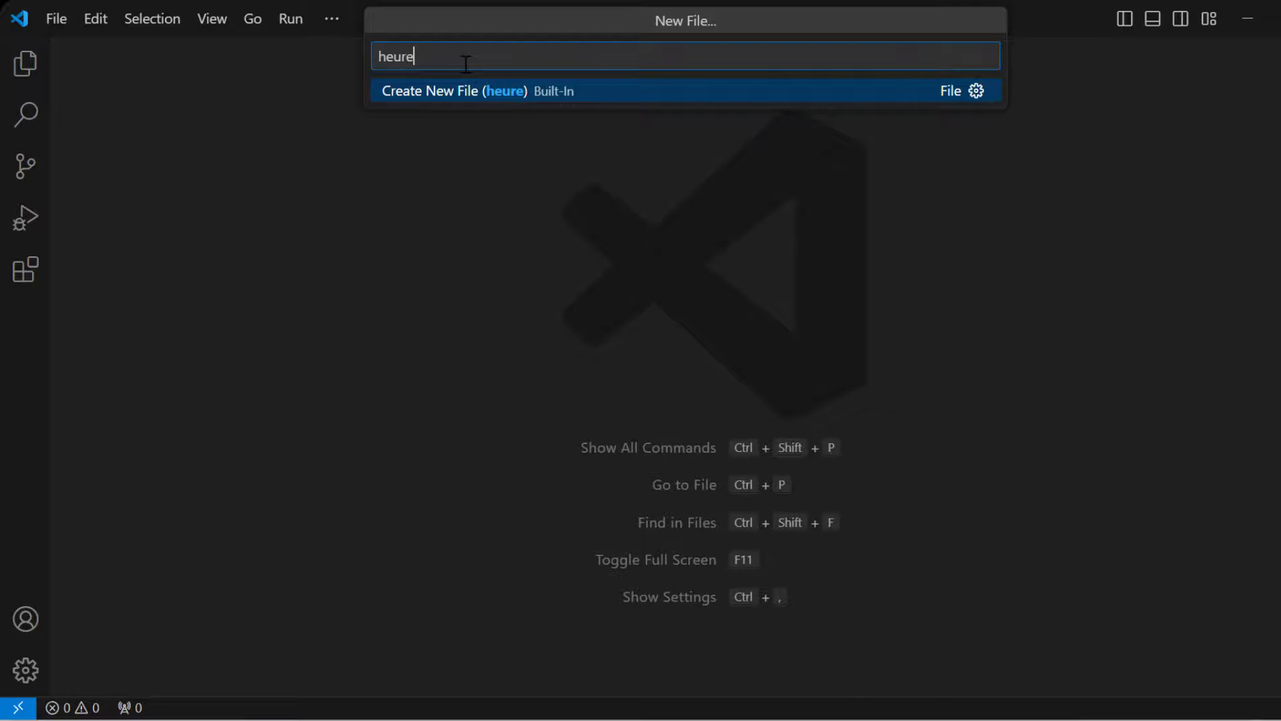
pyautogui.write('linux')
pyautogui.press('Return')
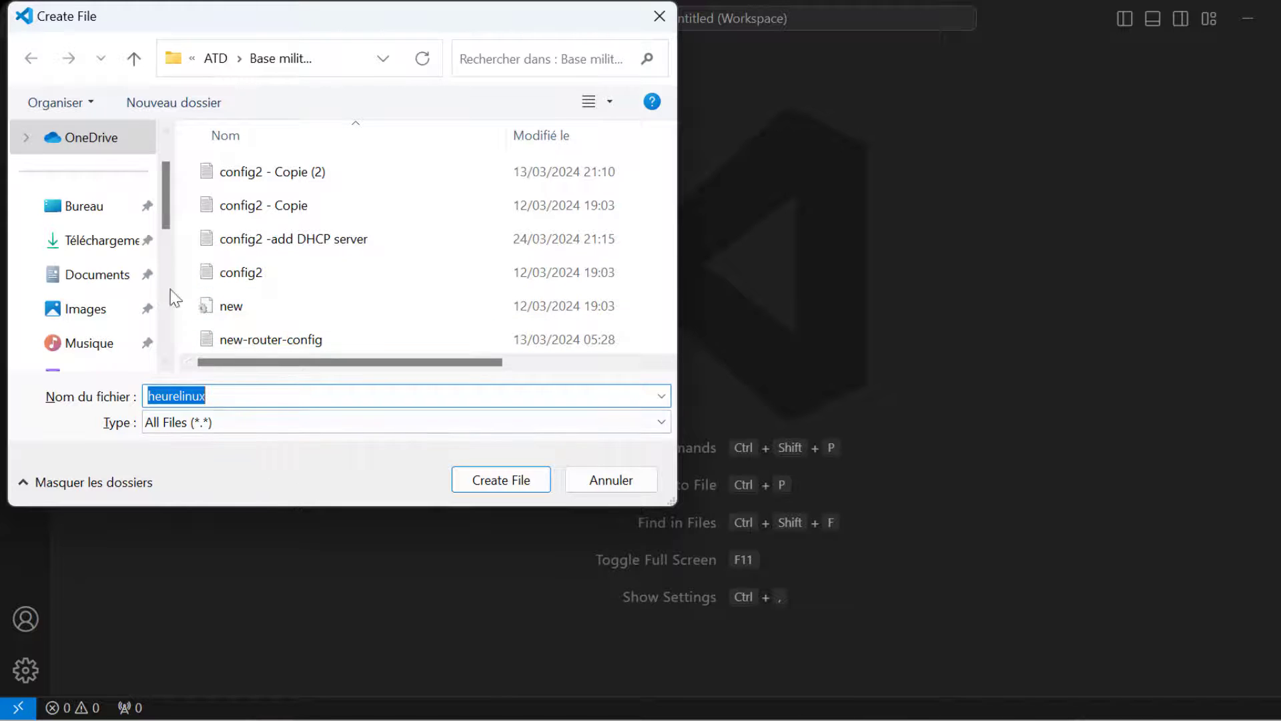
# Choose the htdocs folder inside xampp on the local disk C: as the new file's location.
pyautogui.moveTo(164, 190); pyautogui.dragTo(167, 303)
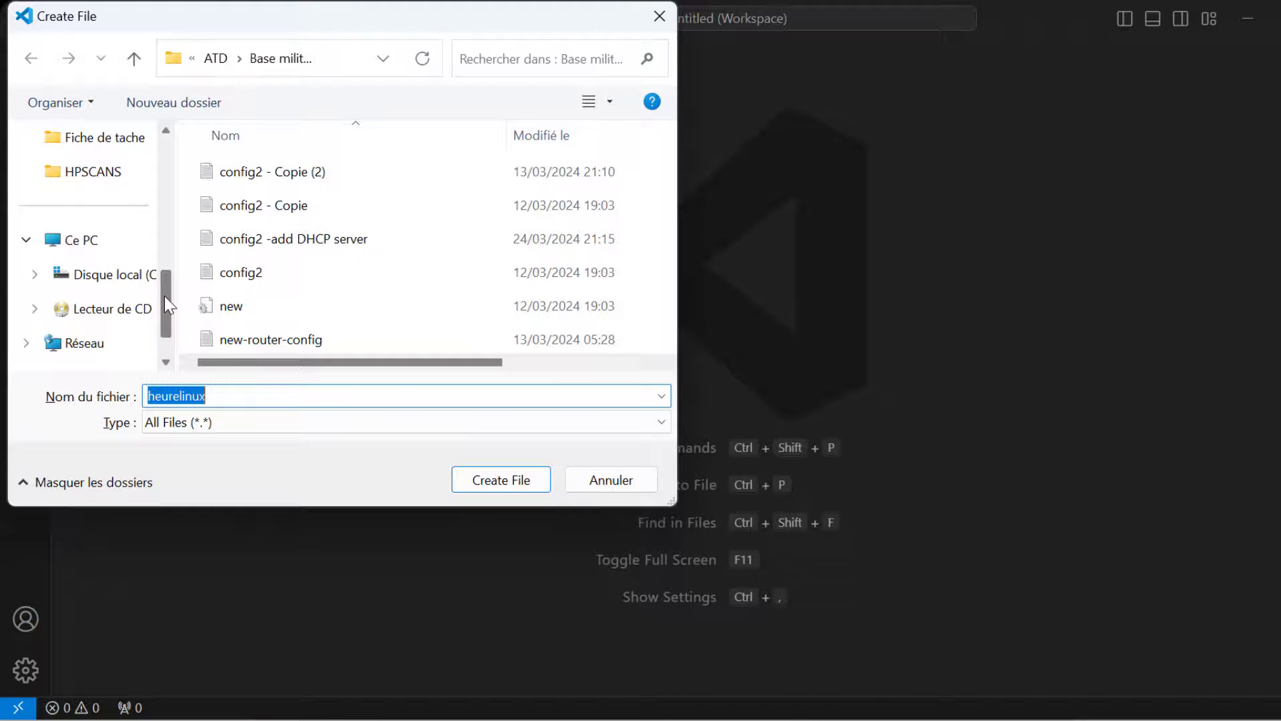
pyautogui.click(110, 274)
pyautogui.moveTo(669, 215); pyautogui.dragTo(689, 365)
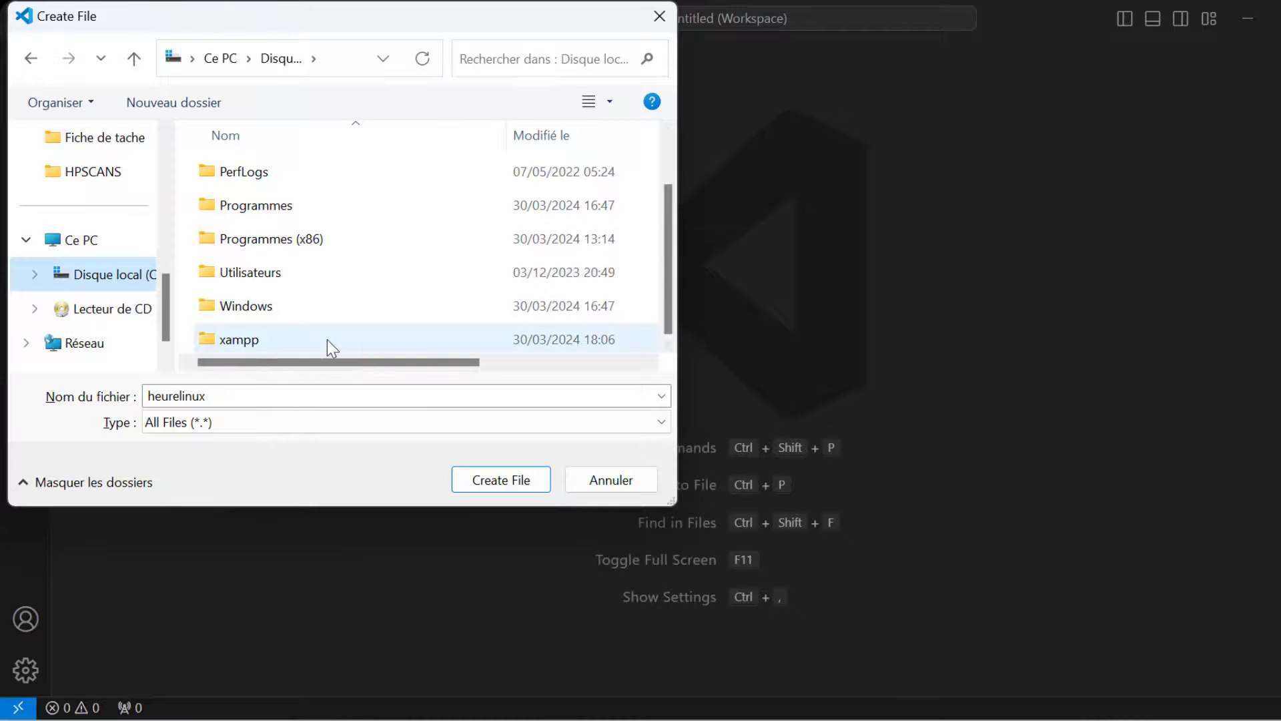
pyautogui.doubleClick(286, 338)
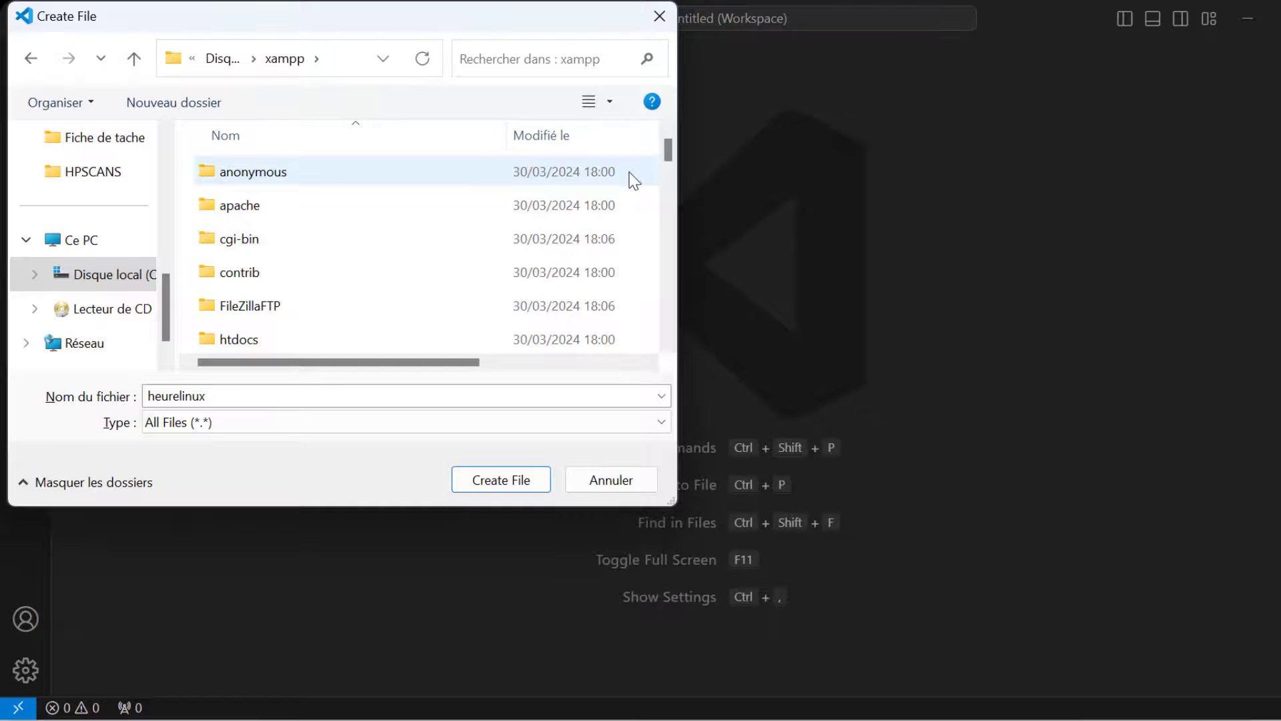
pyautogui.moveTo(669, 149); pyautogui.dragTo(671, 164)
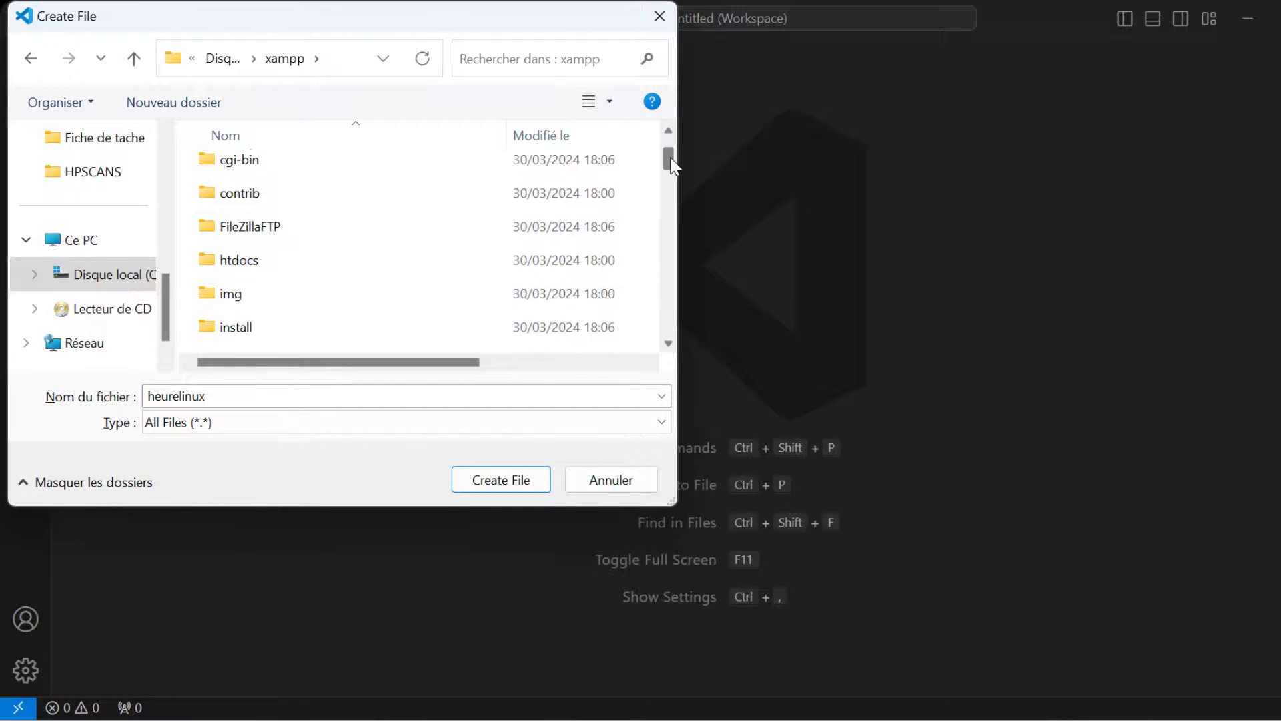
pyautogui.moveTo(276, 258)
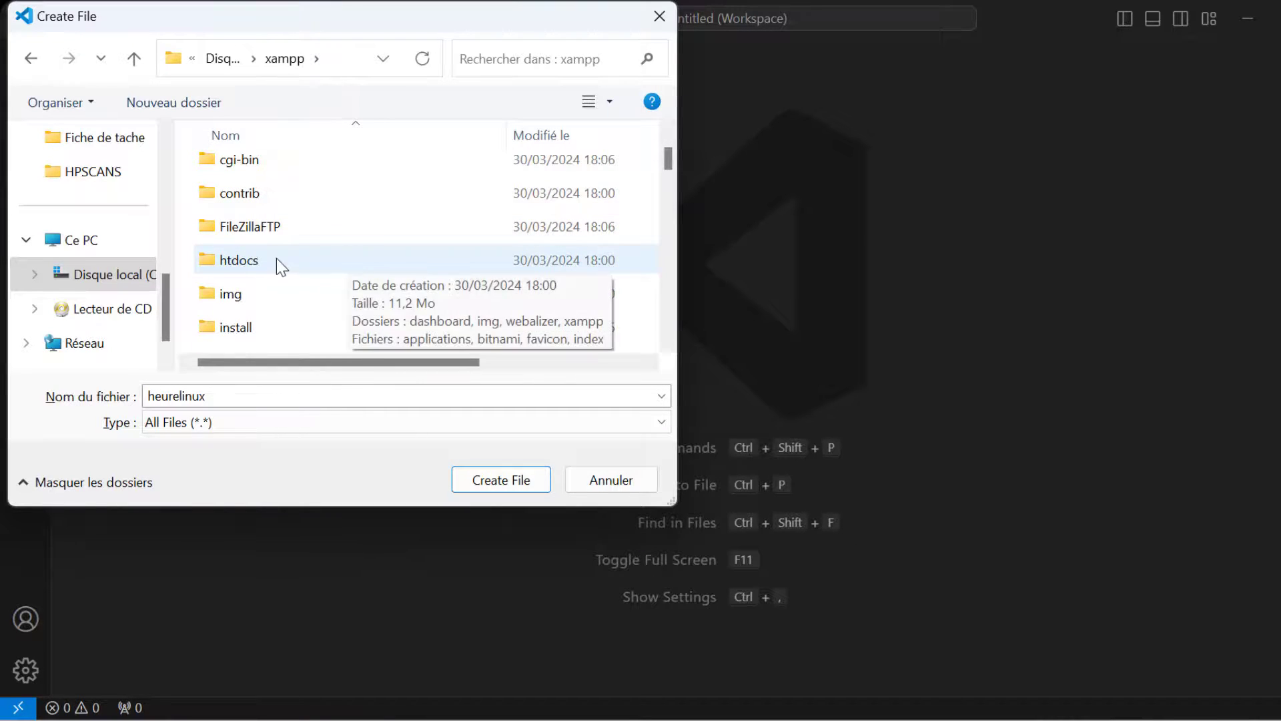
pyautogui.doubleClick(316, 260)
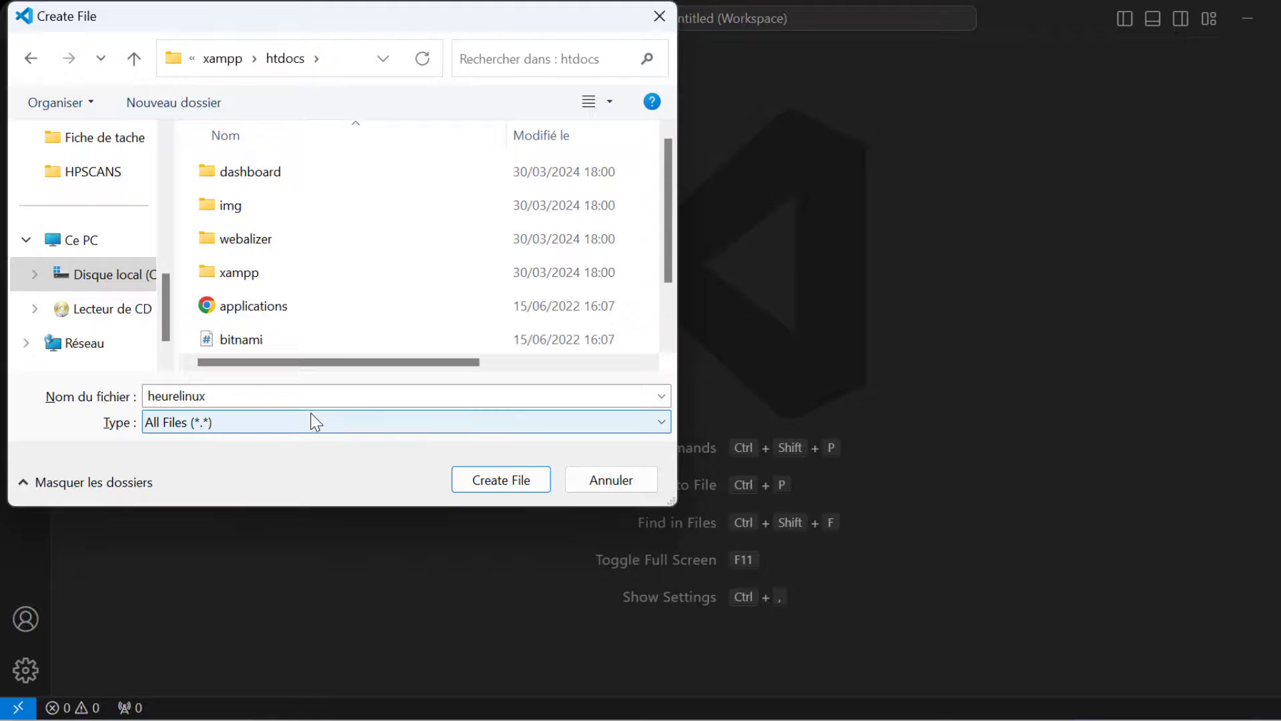
# Change the file name to heurelinux.html and create the file in htdocs.
pyautogui.click(221, 422)
pyautogui.click(221, 423)
pyautogui.doubleClick(222, 397)
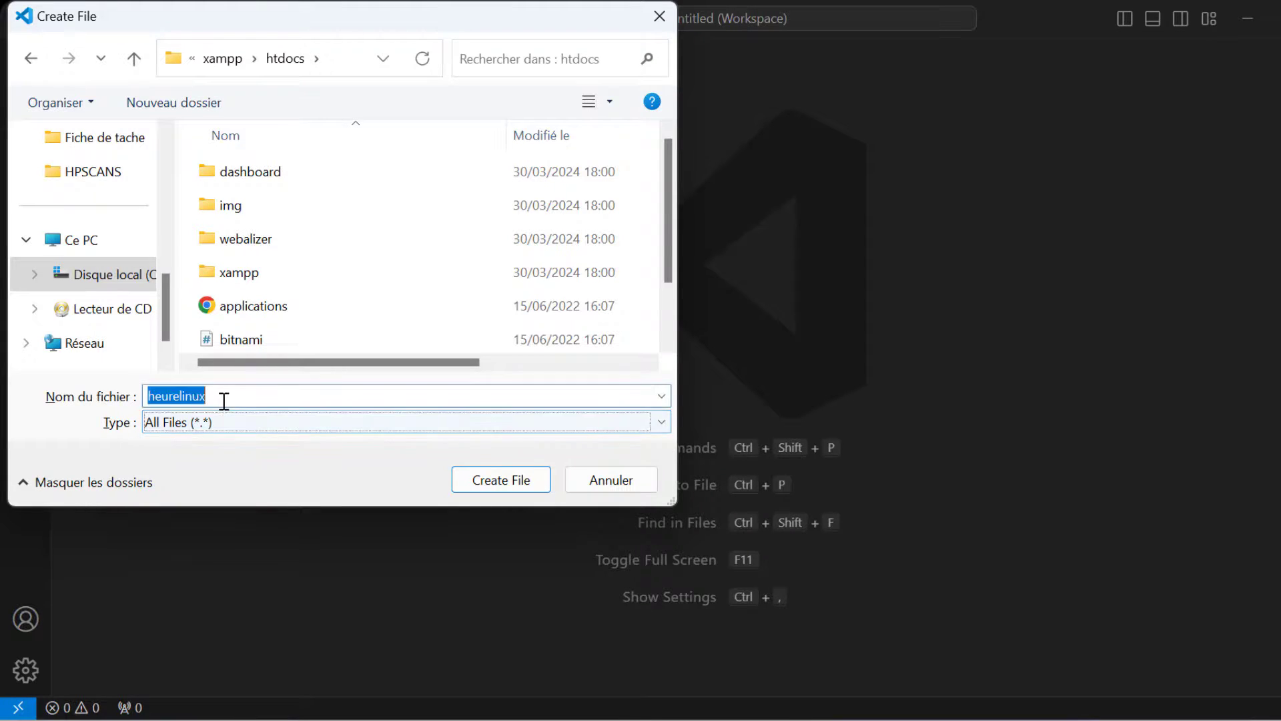
pyautogui.click(224, 400)
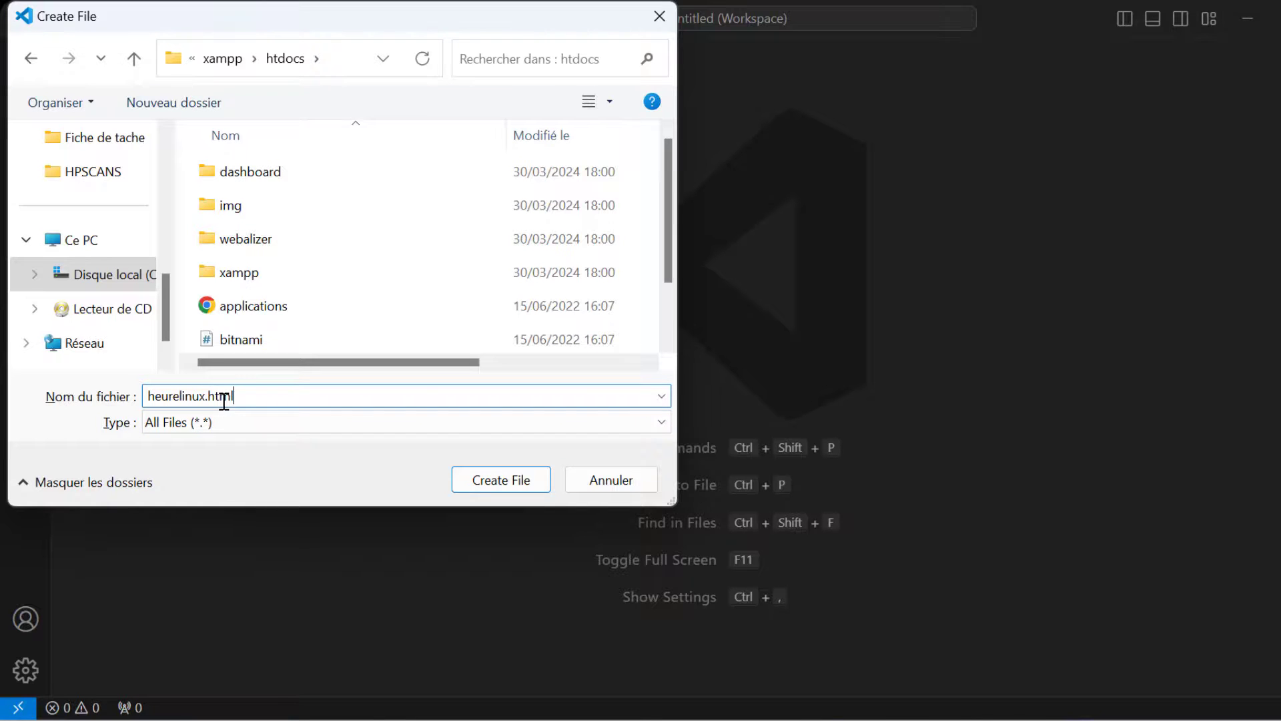
pyautogui.press('Return')
# Fill heurelinux.html with a French UTF-8 HTML page titled "Test Heurelinux", with description "heurelinux" and the paragraph "je suis heurelinux".
pyautogui.write('<DOCTYPE html>     <html lang="fr">     <head>     <meta charset="UTF-8">     <title>Test Heurelinux</title>     <meta name="description" content="heurelinux">     </head>     <body>         <p>je suis heurelinux</p>     </body>     </html>')
pyautogui.hotkey('ctrl', 'a')
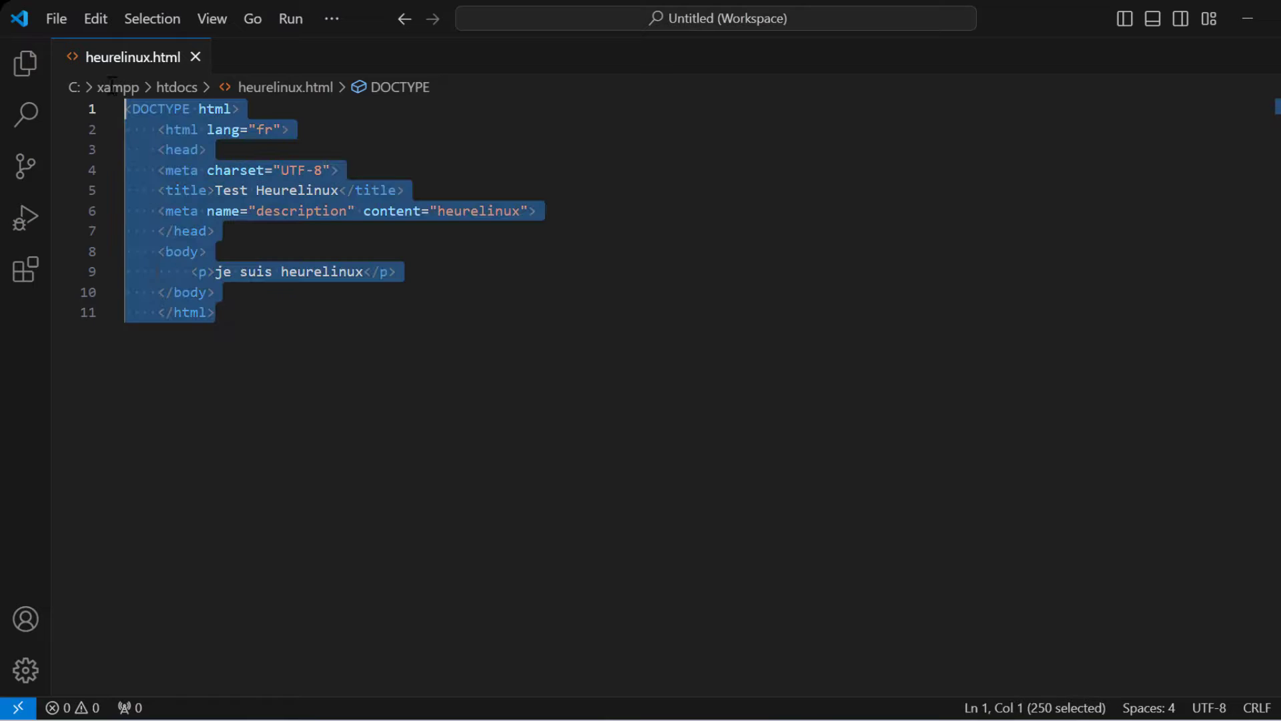
pyautogui.click(539, 346)
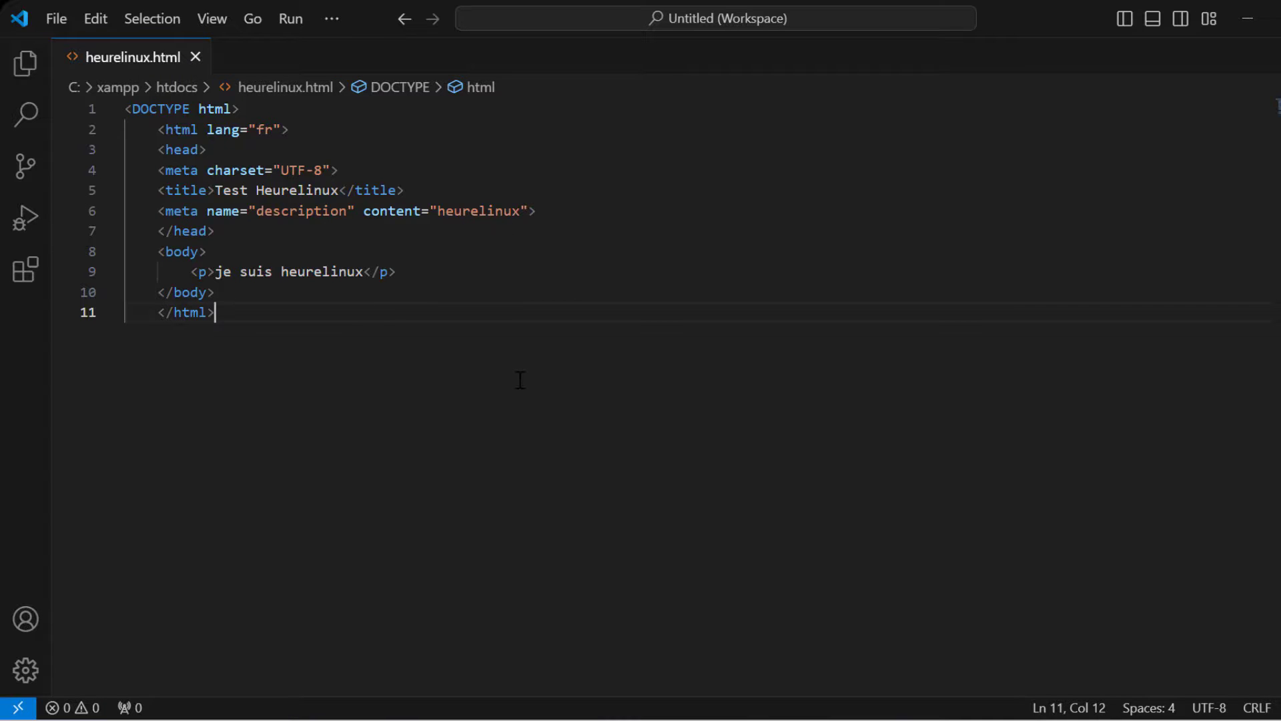
# Switch to the Chrome browser, open localhost/heurelinux.html in a new tab and check the page's text.
pyautogui.hotkey('alt', 'Tab')
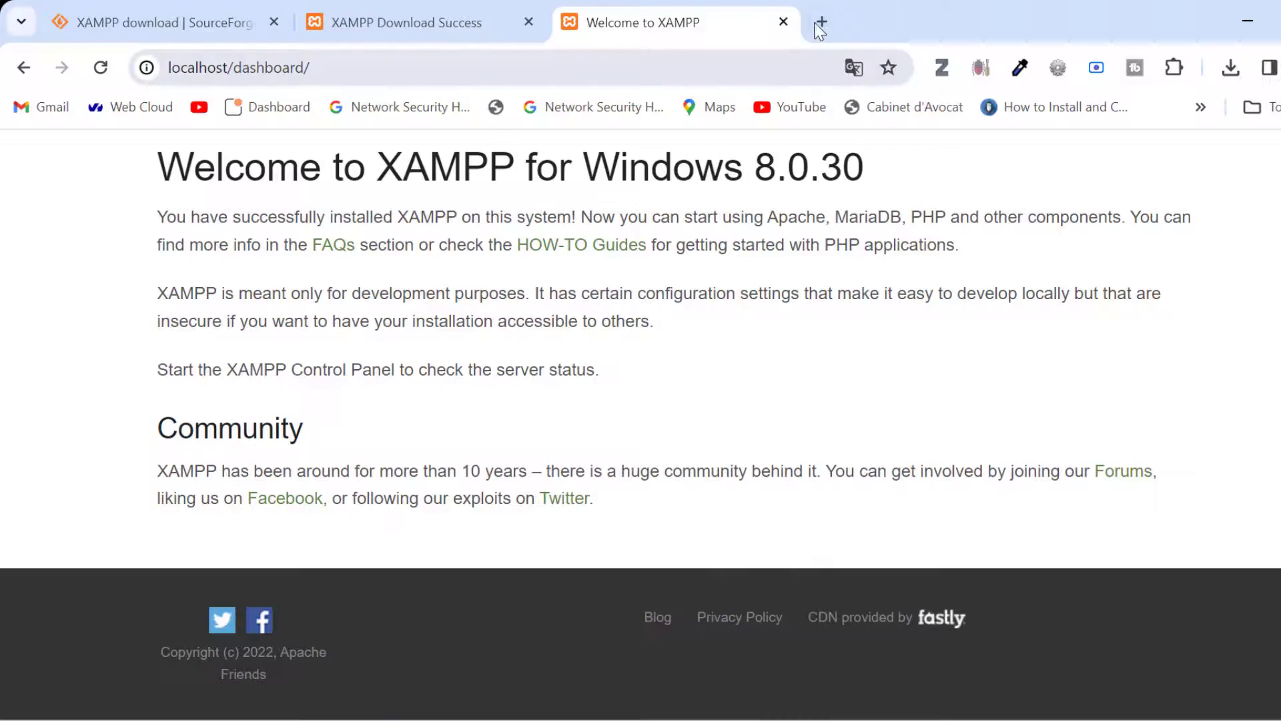
pyautogui.click(821, 22)
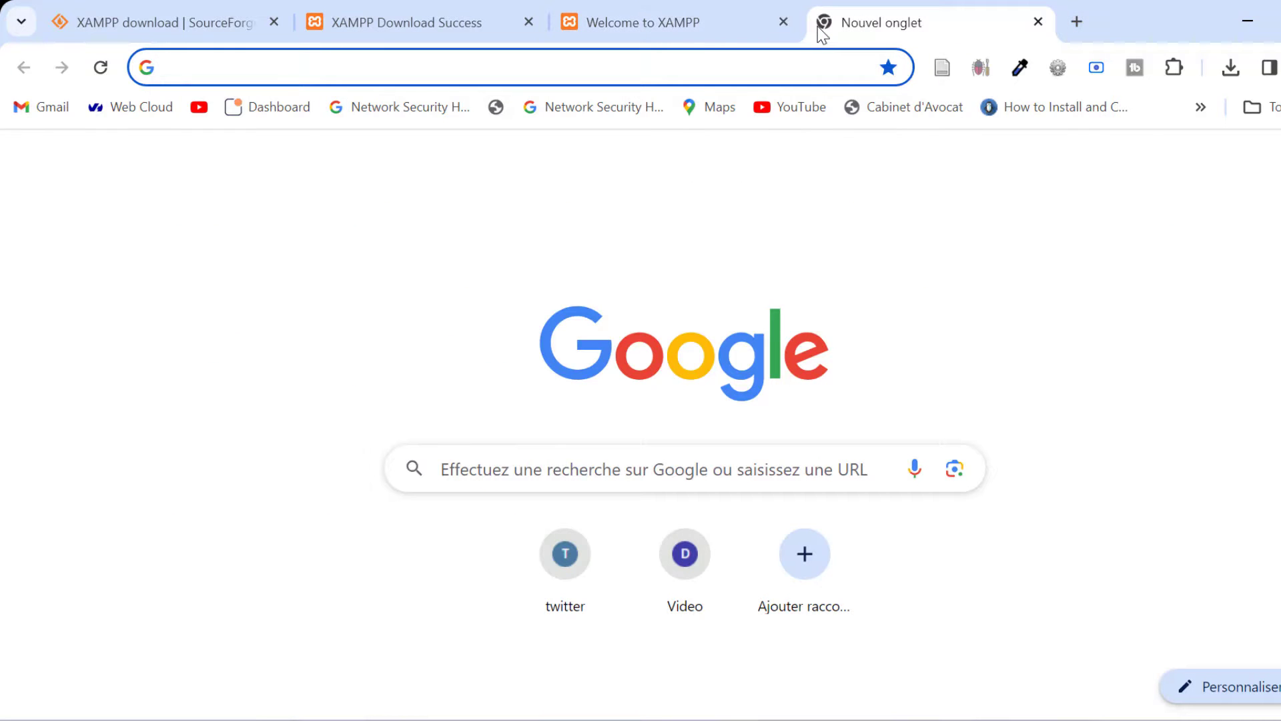
pyautogui.write('localhos')
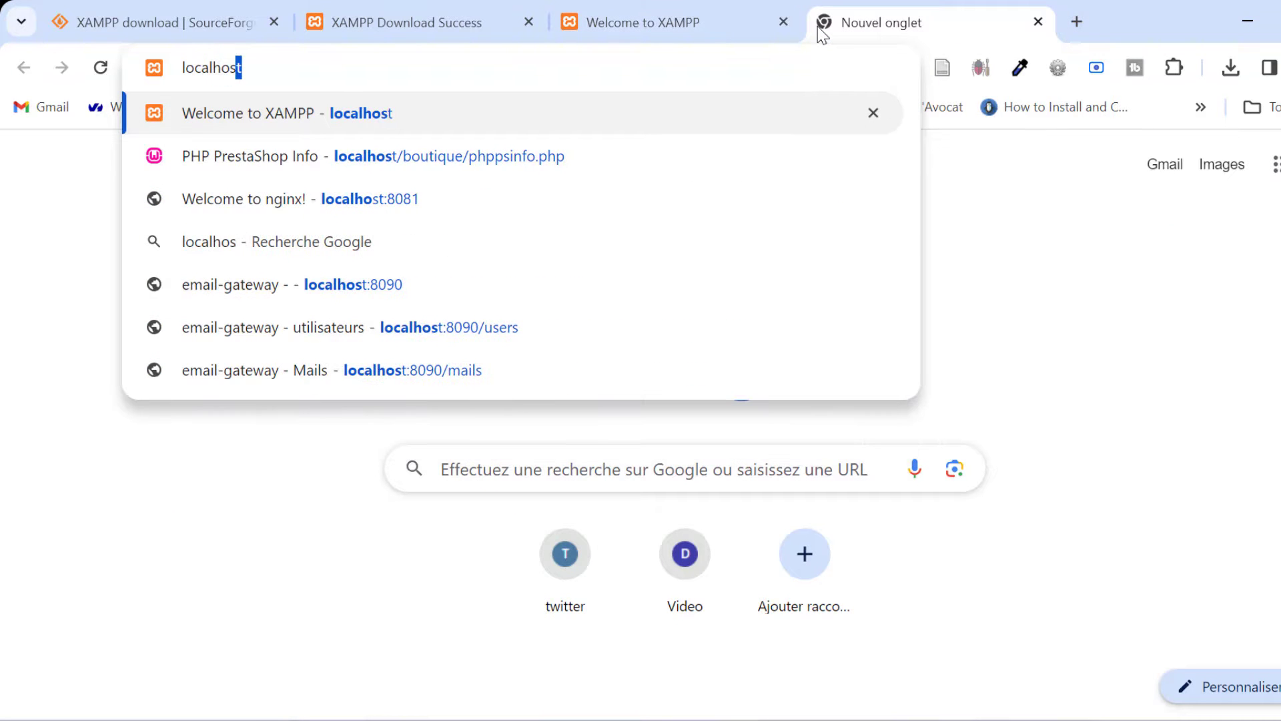
pyautogui.write('t/')
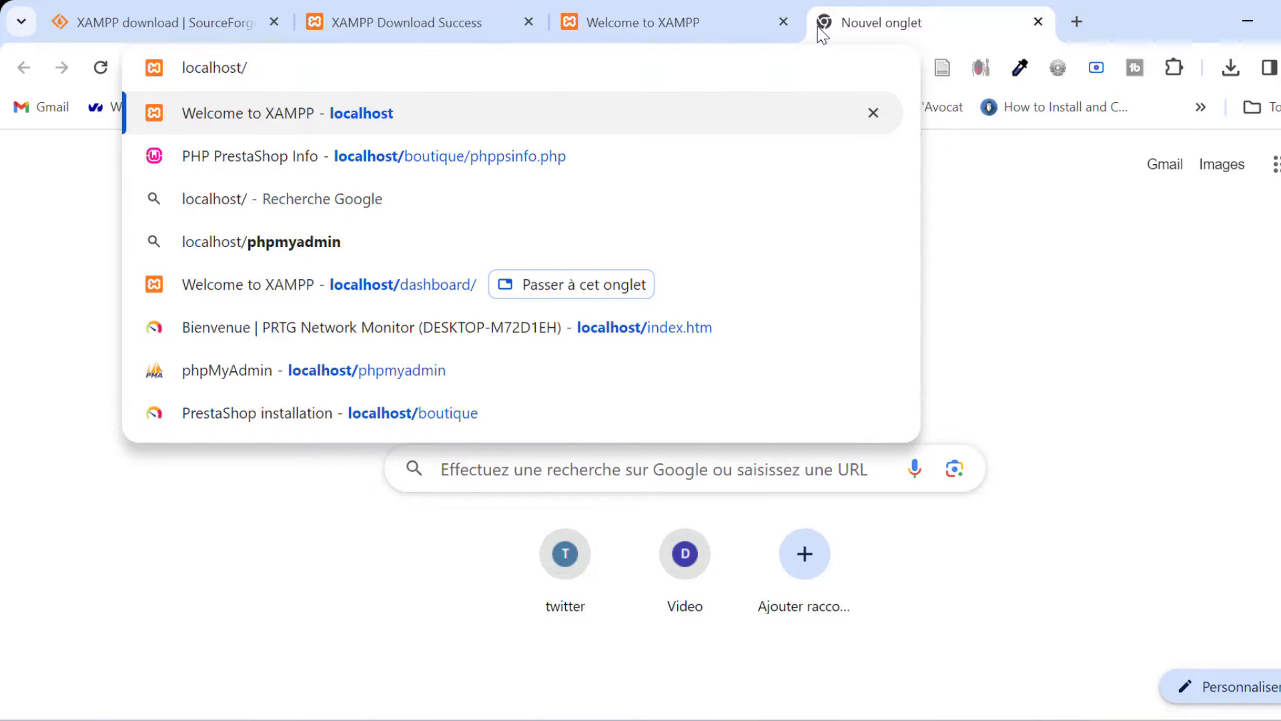
pyautogui.write('heu')
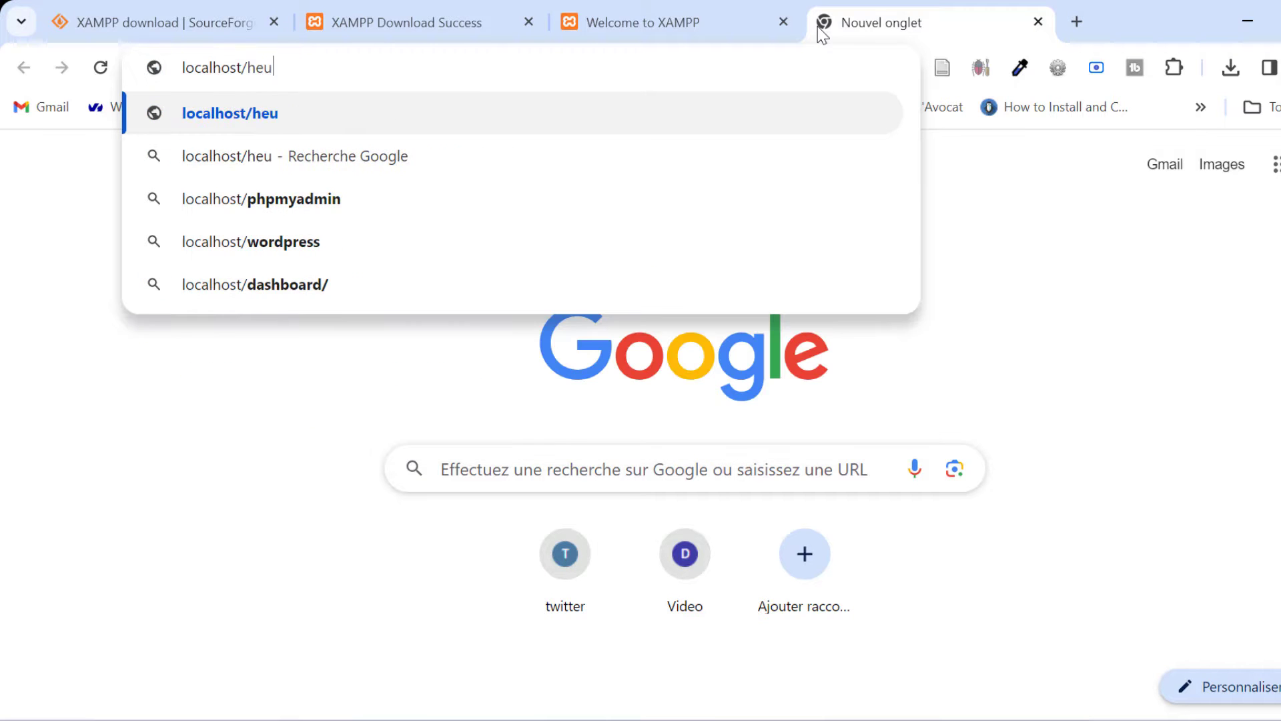
pyautogui.write('relinux')
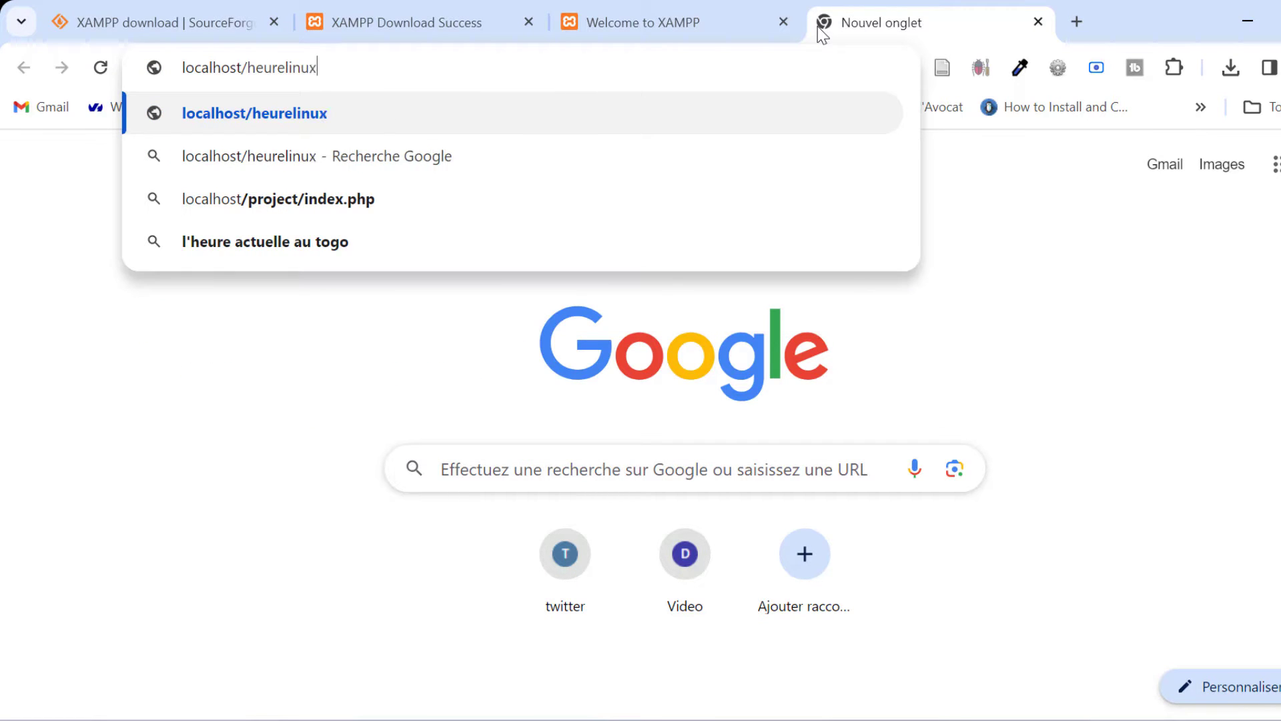
pyautogui.write('.html')
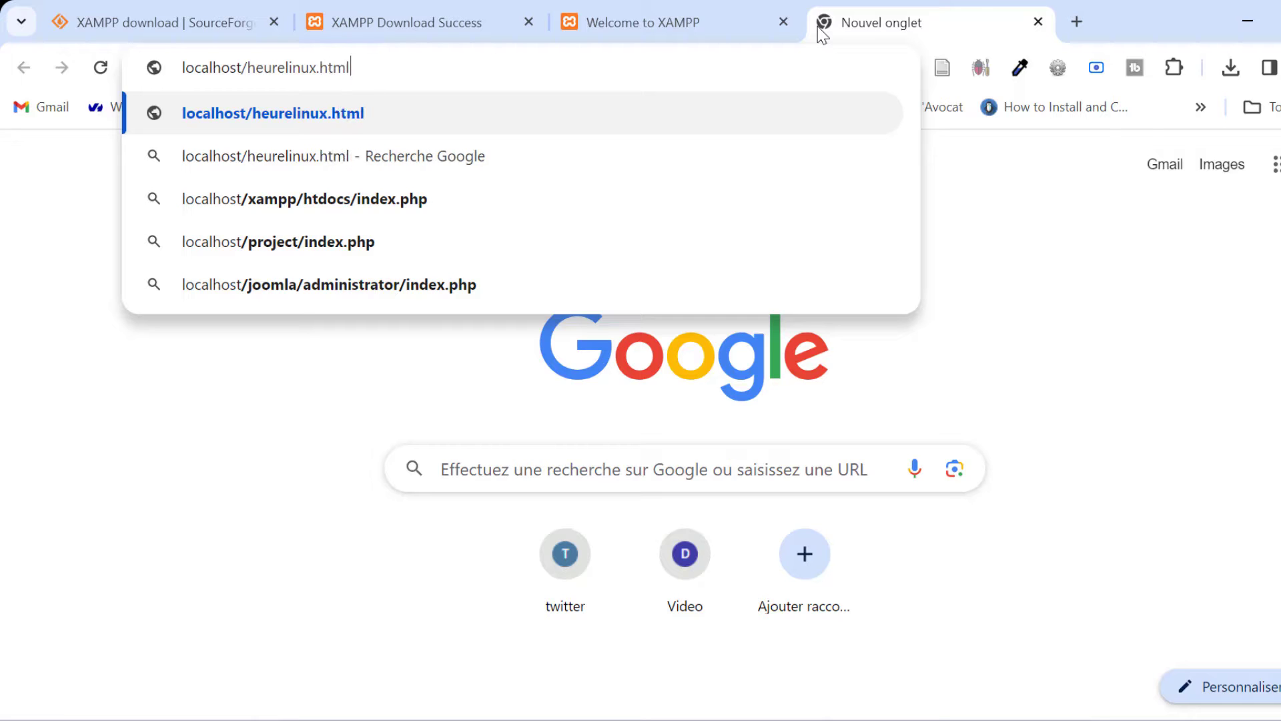
pyautogui.press('Return')
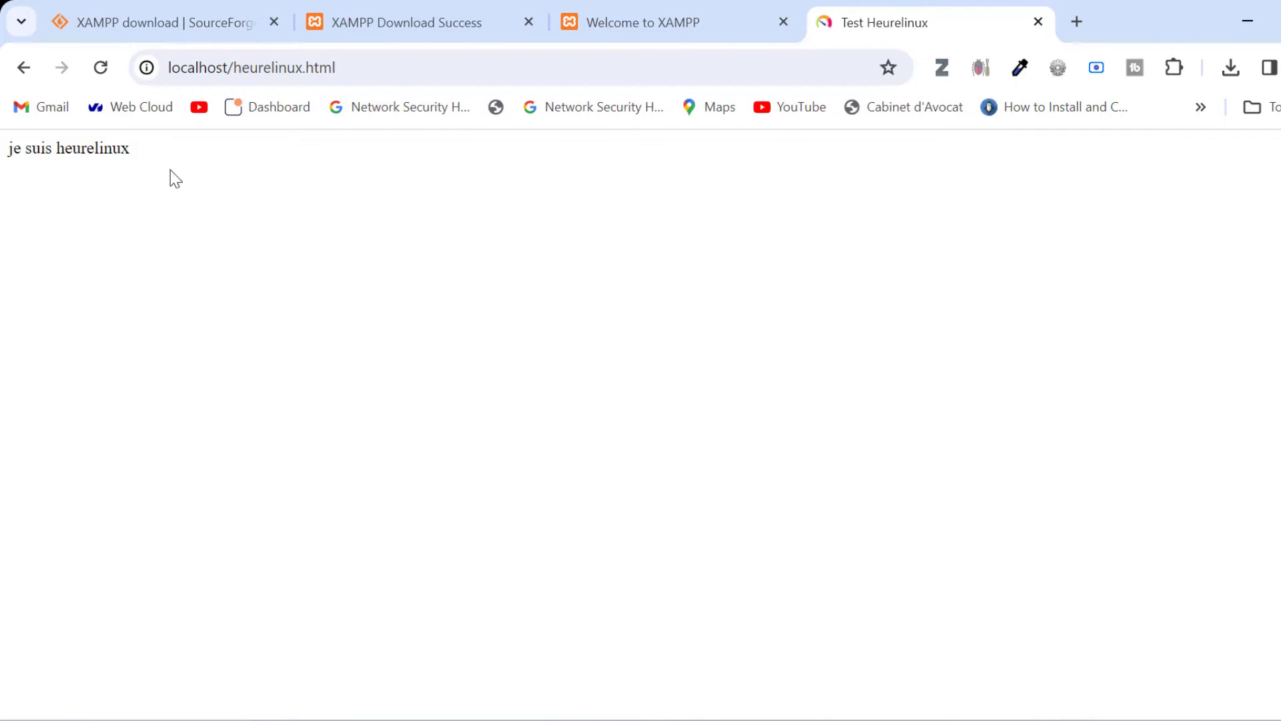
pyautogui.moveTo(149, 160); pyautogui.dragTo(3, 166)
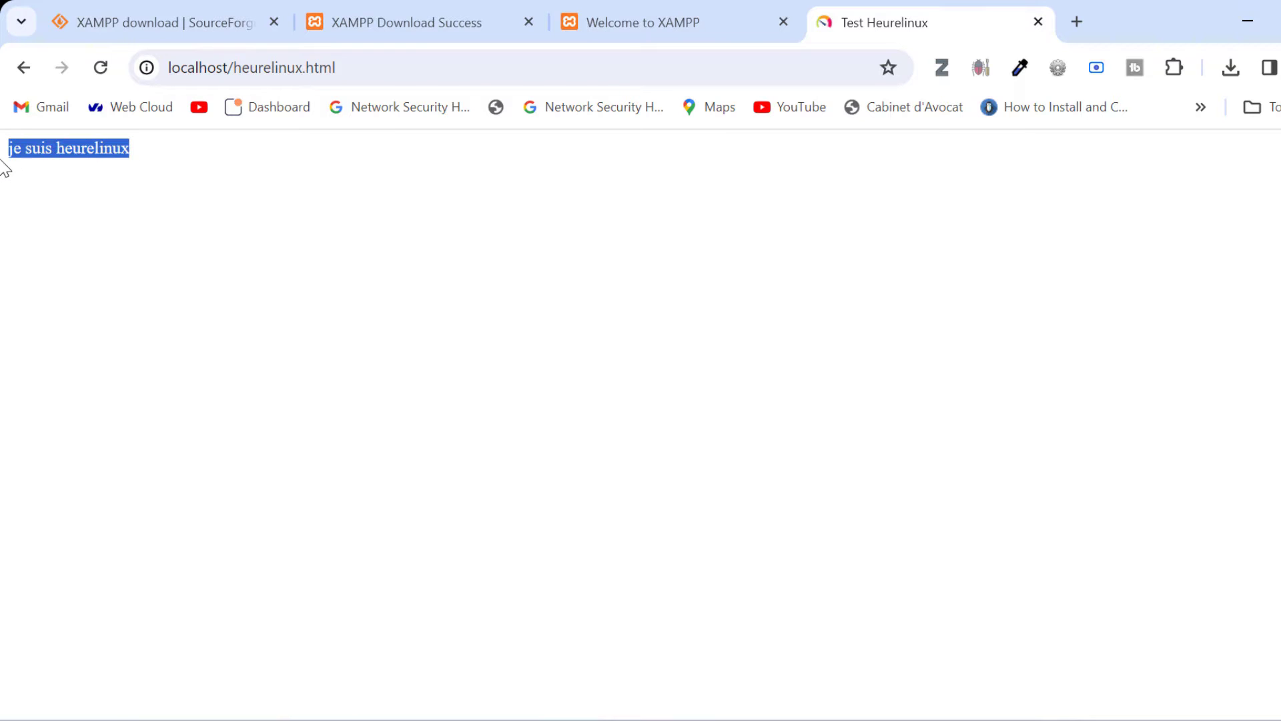
pyautogui.click(202, 168)
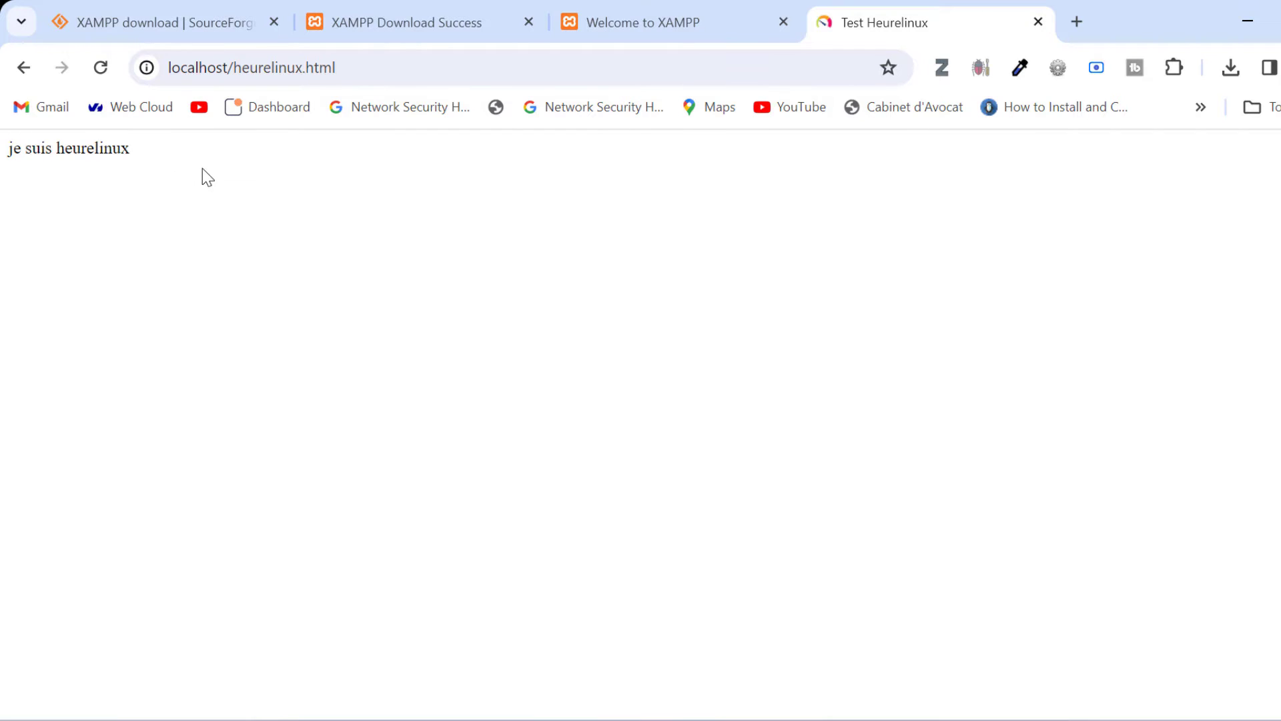